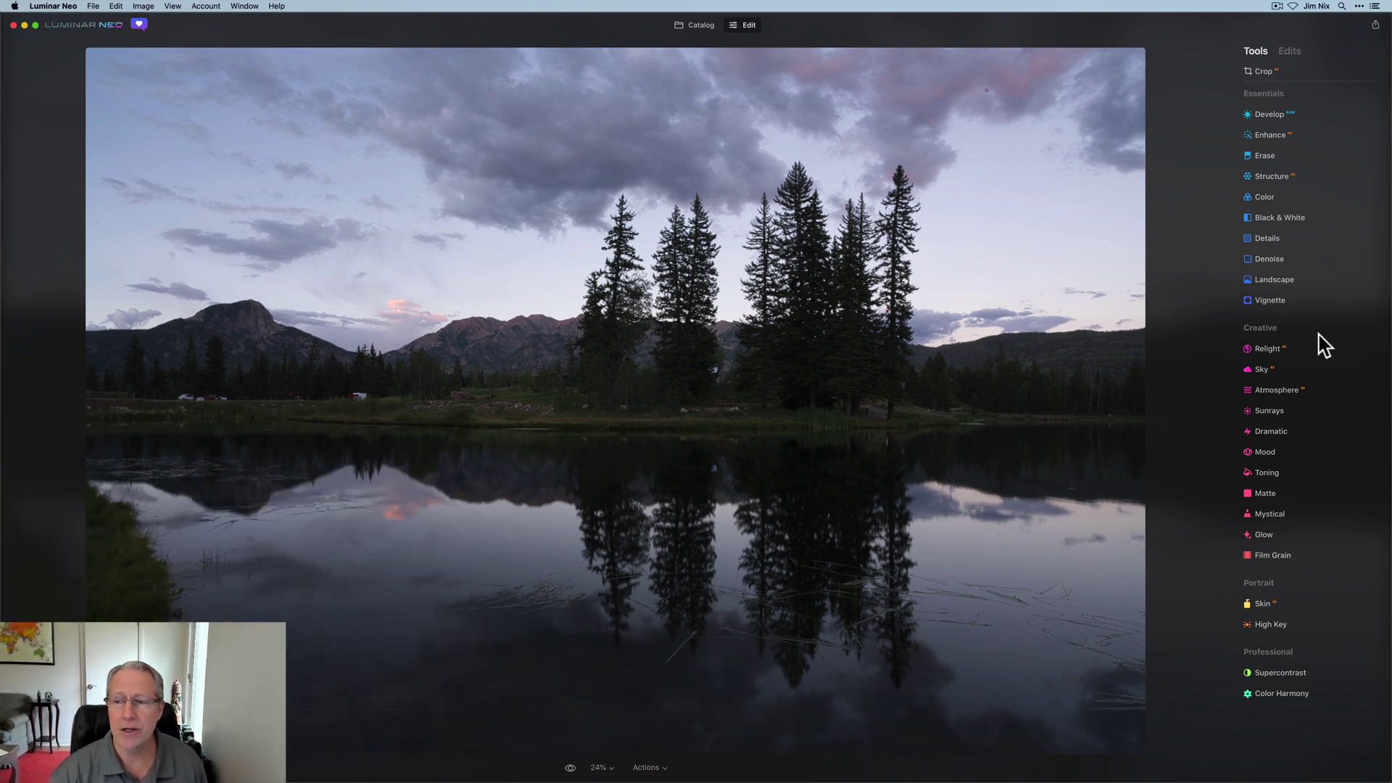
Try brightening the foreground with Relight, then reset Relight to default and close it
click(1284, 349)
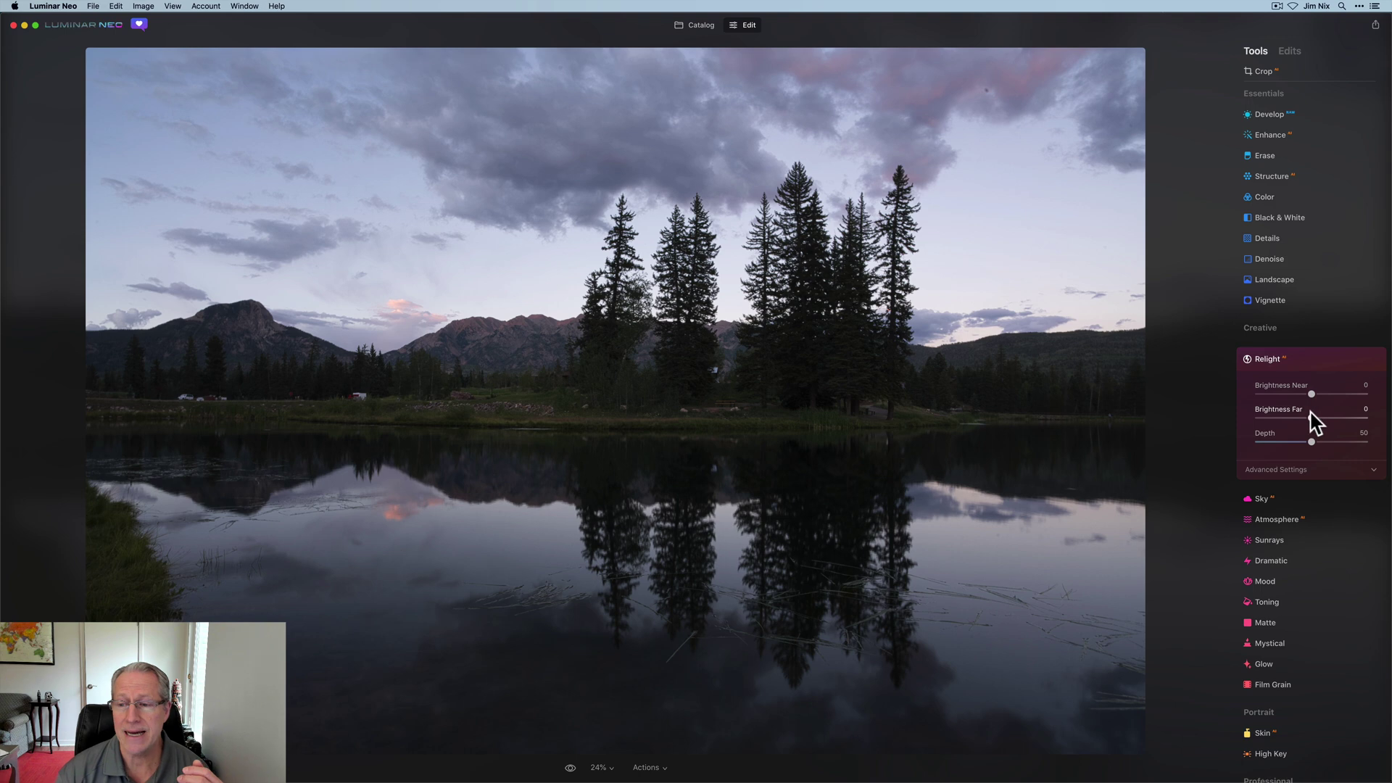
drag(1313, 395, 1339, 394)
mouse_move(1311, 441)
mouse_down()
mouse_move(1352, 440)
mouse_move(1322, 419)
mouse_up()
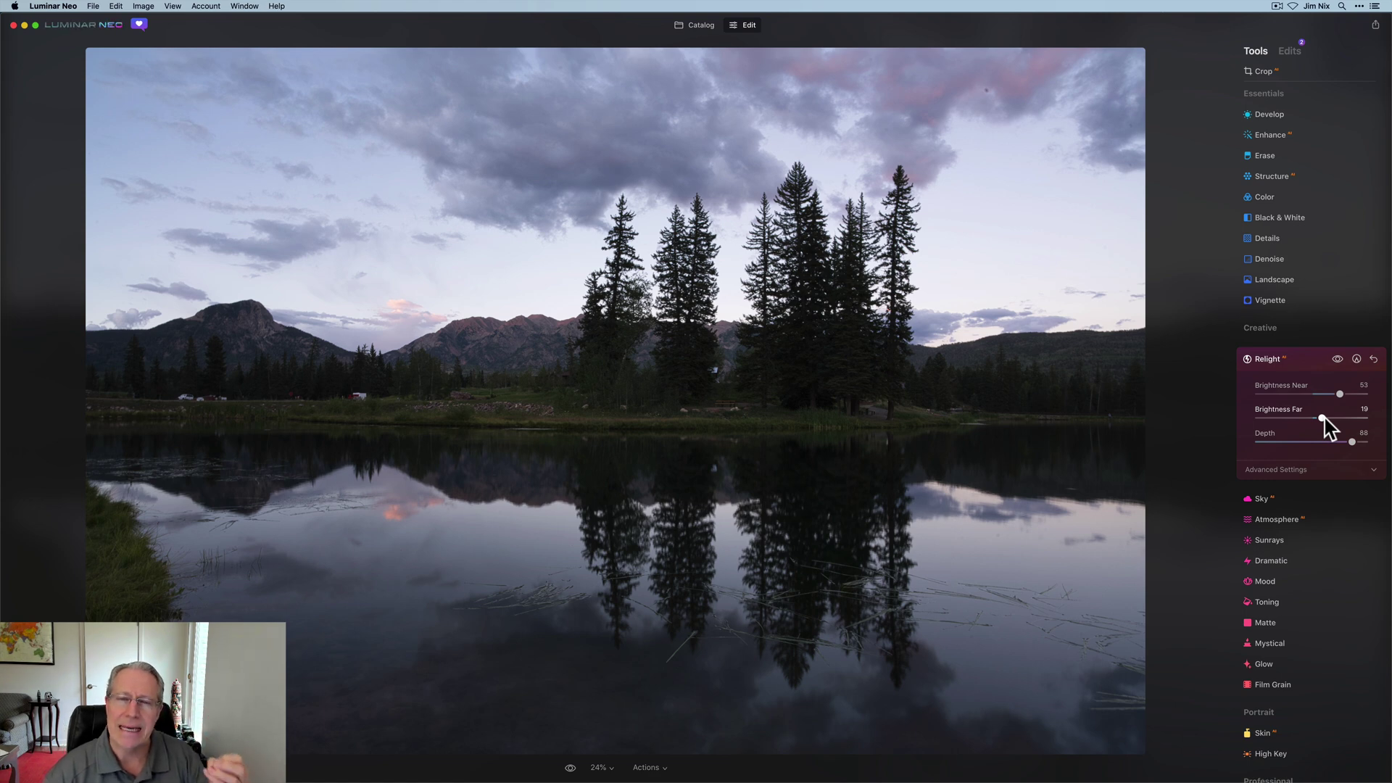
click(1372, 360)
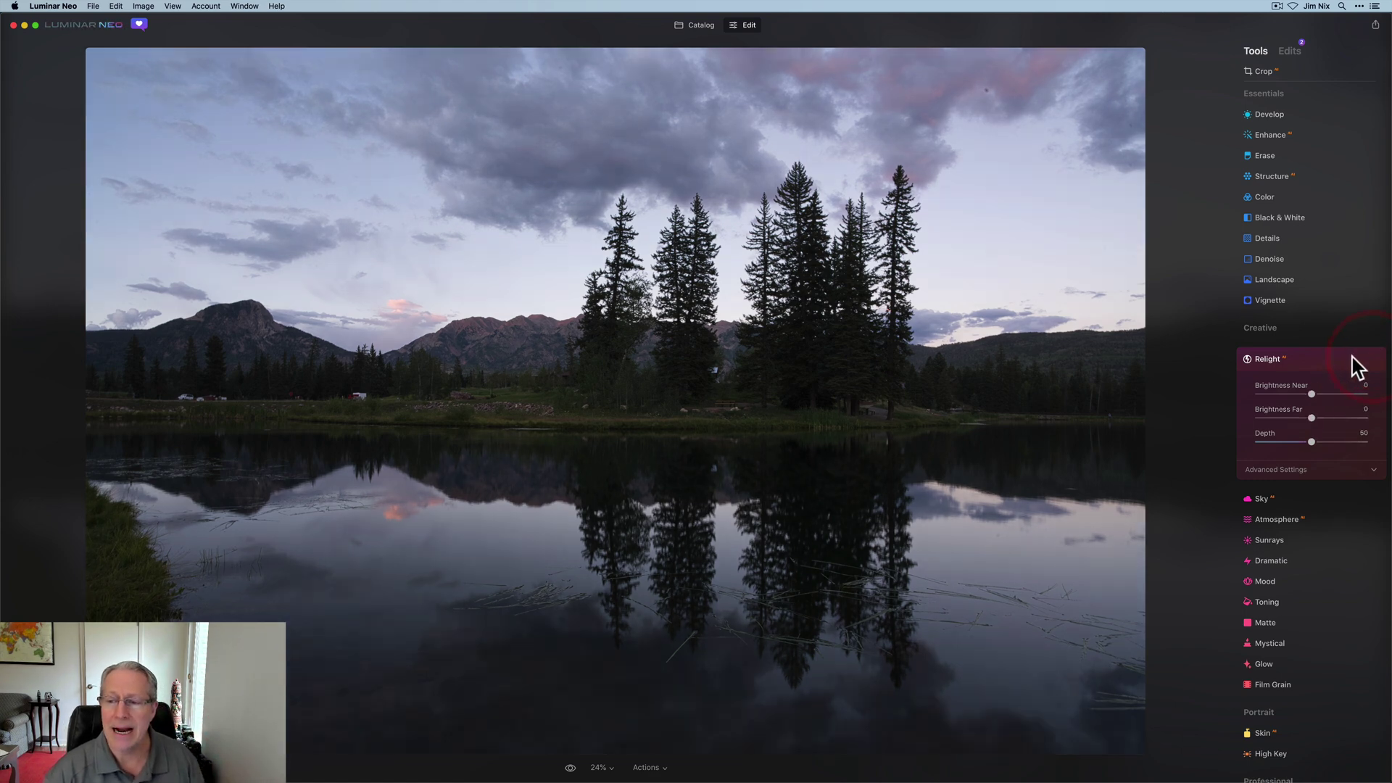
click(1314, 356)
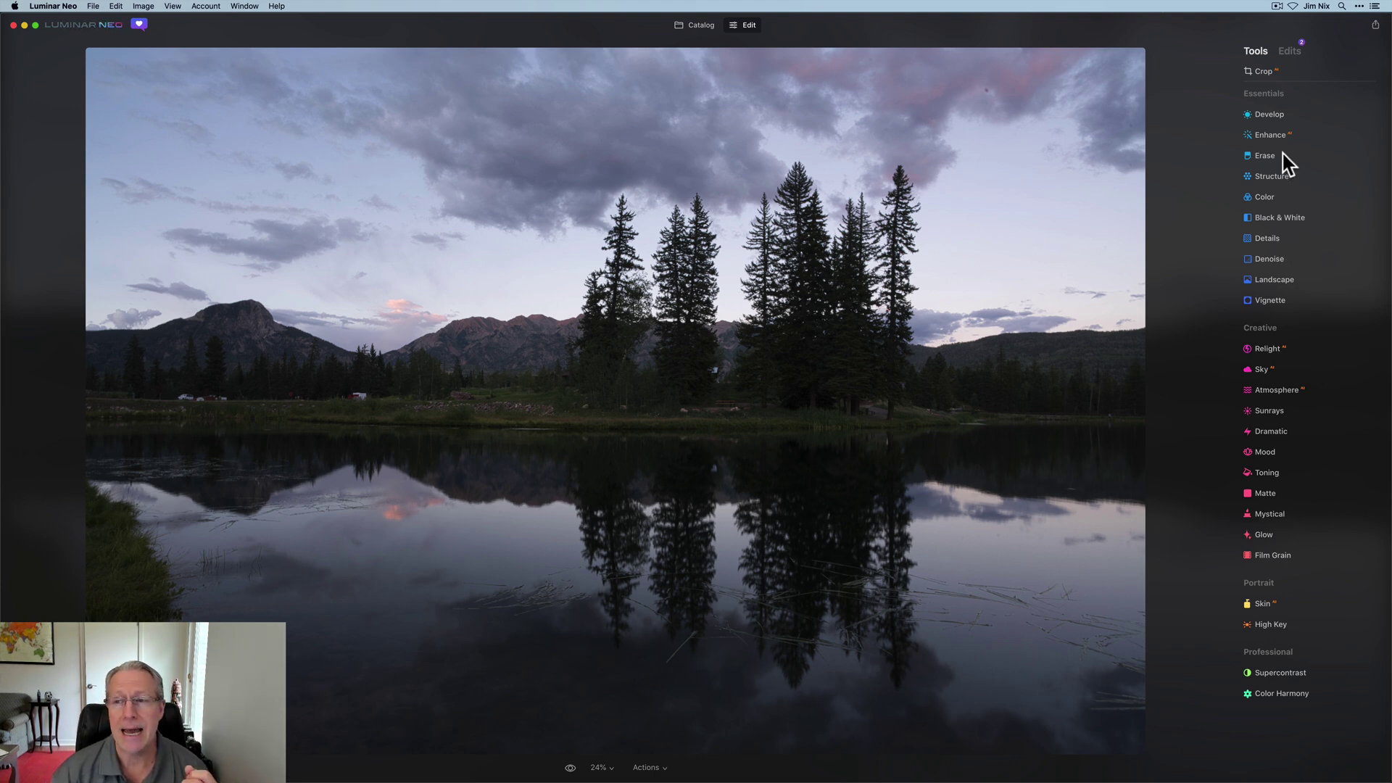
In Develop, set Smart Contrast to 26 and add two tone-curve points
click(1277, 116)
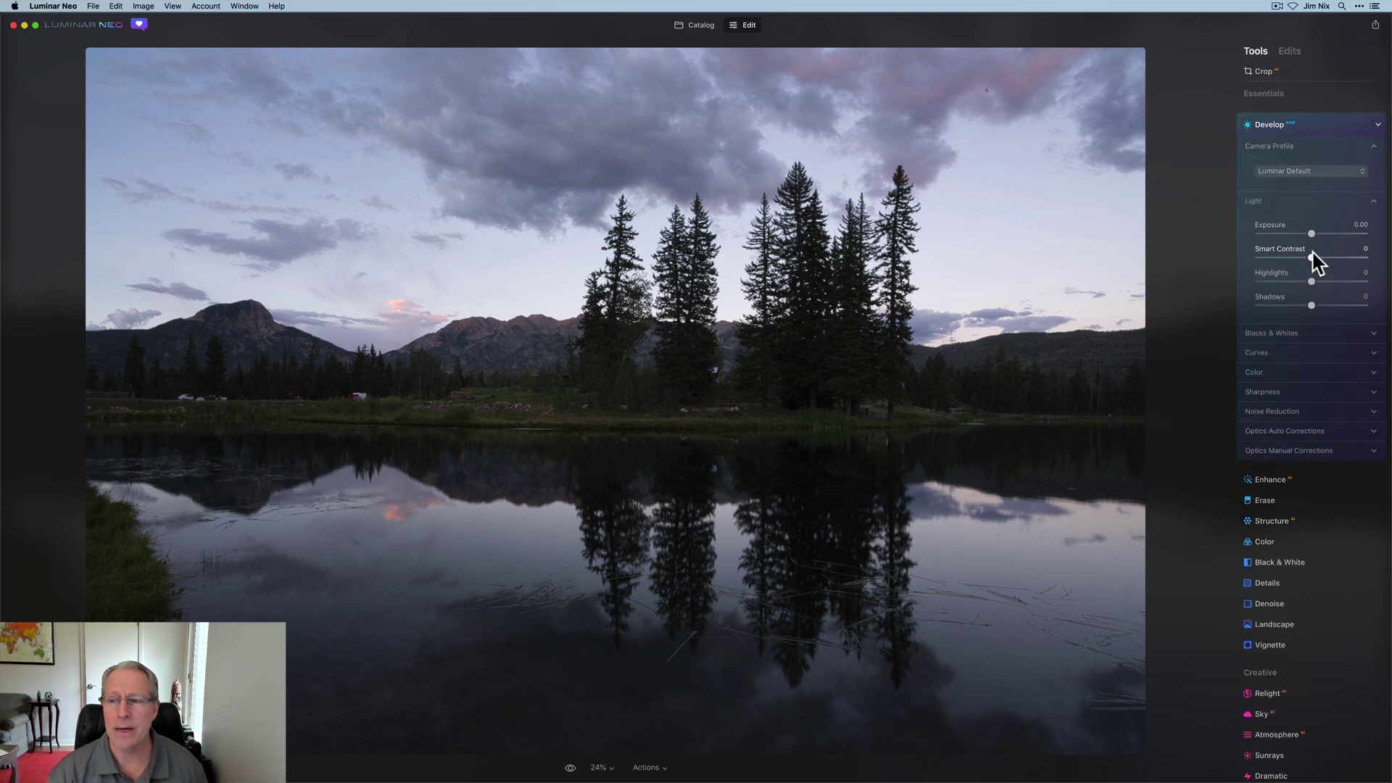
drag(1312, 252, 1338, 306)
scroll(1325, 323, down, 1)
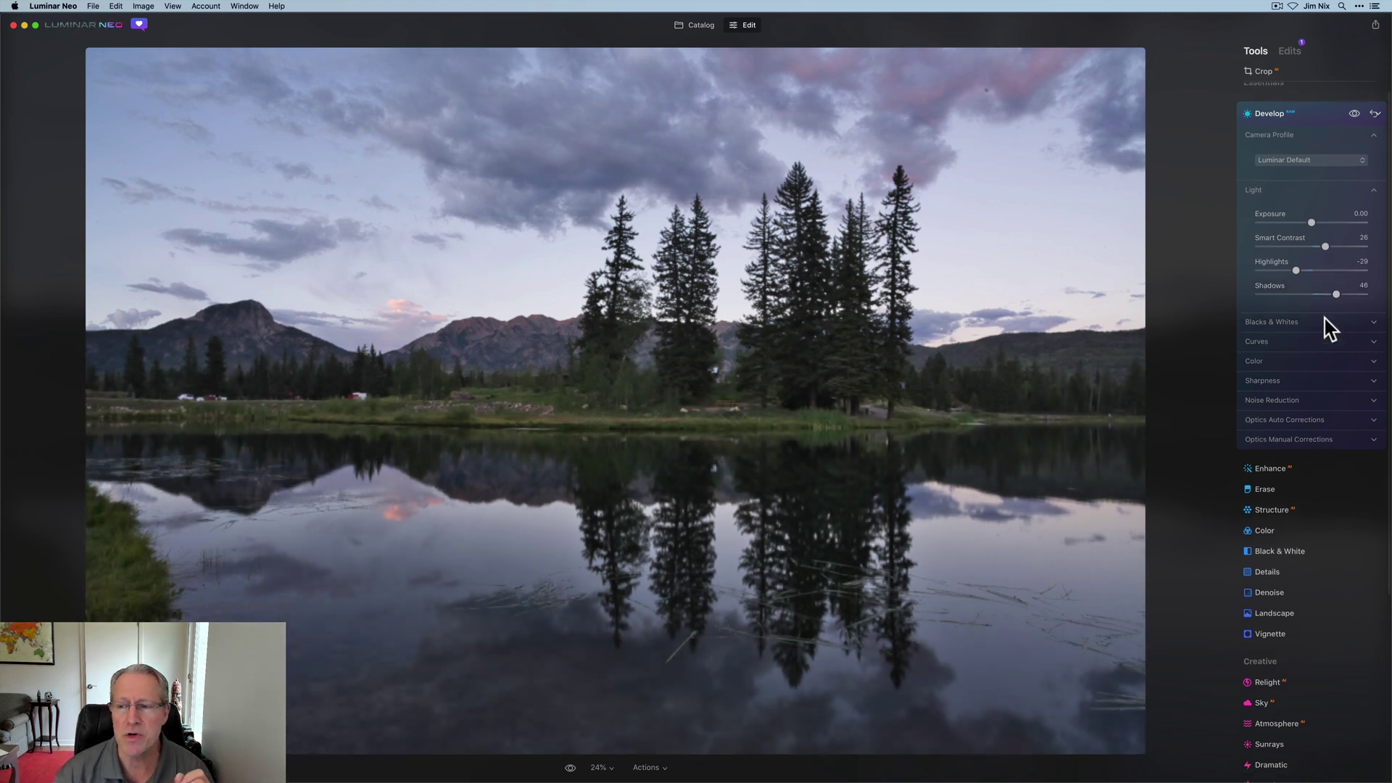
click(1269, 340)
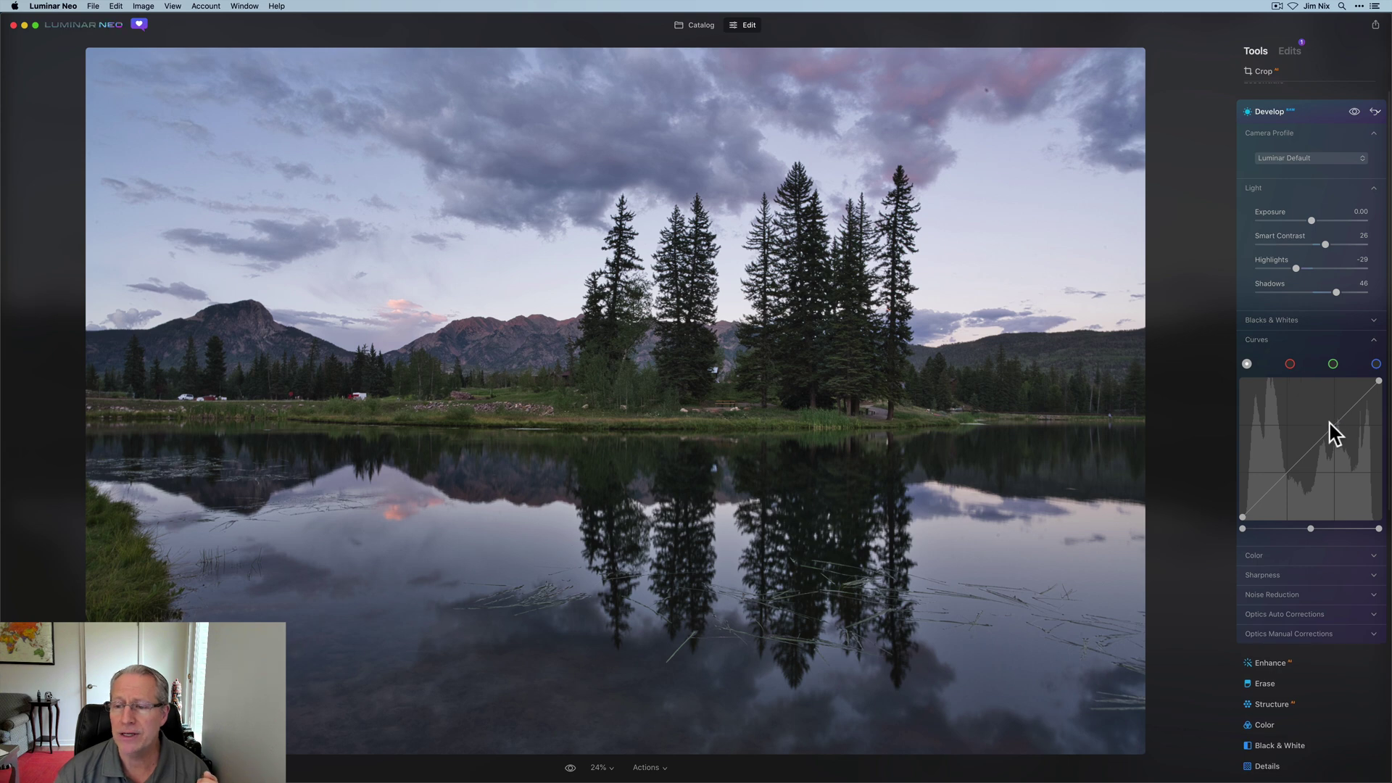
click(1332, 423)
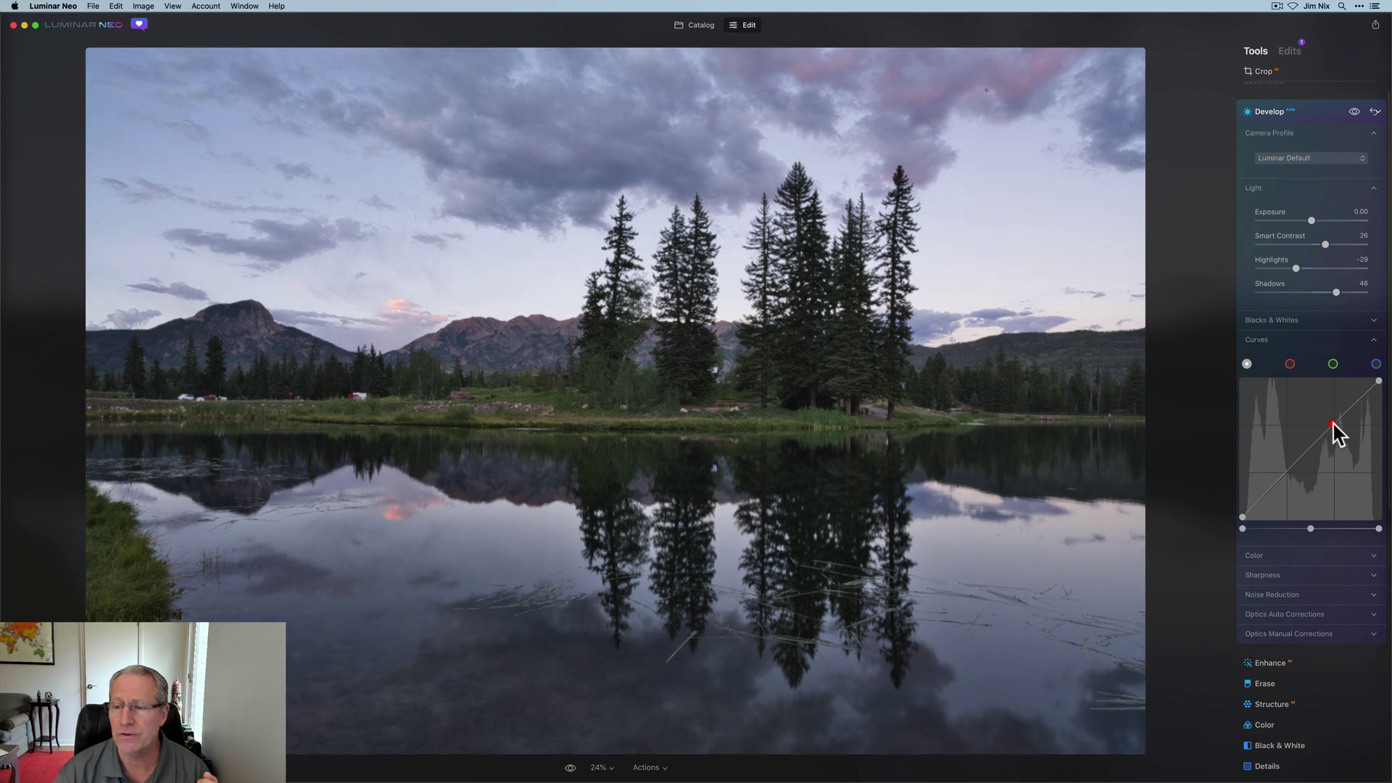
click(1287, 473)
click(1301, 338)
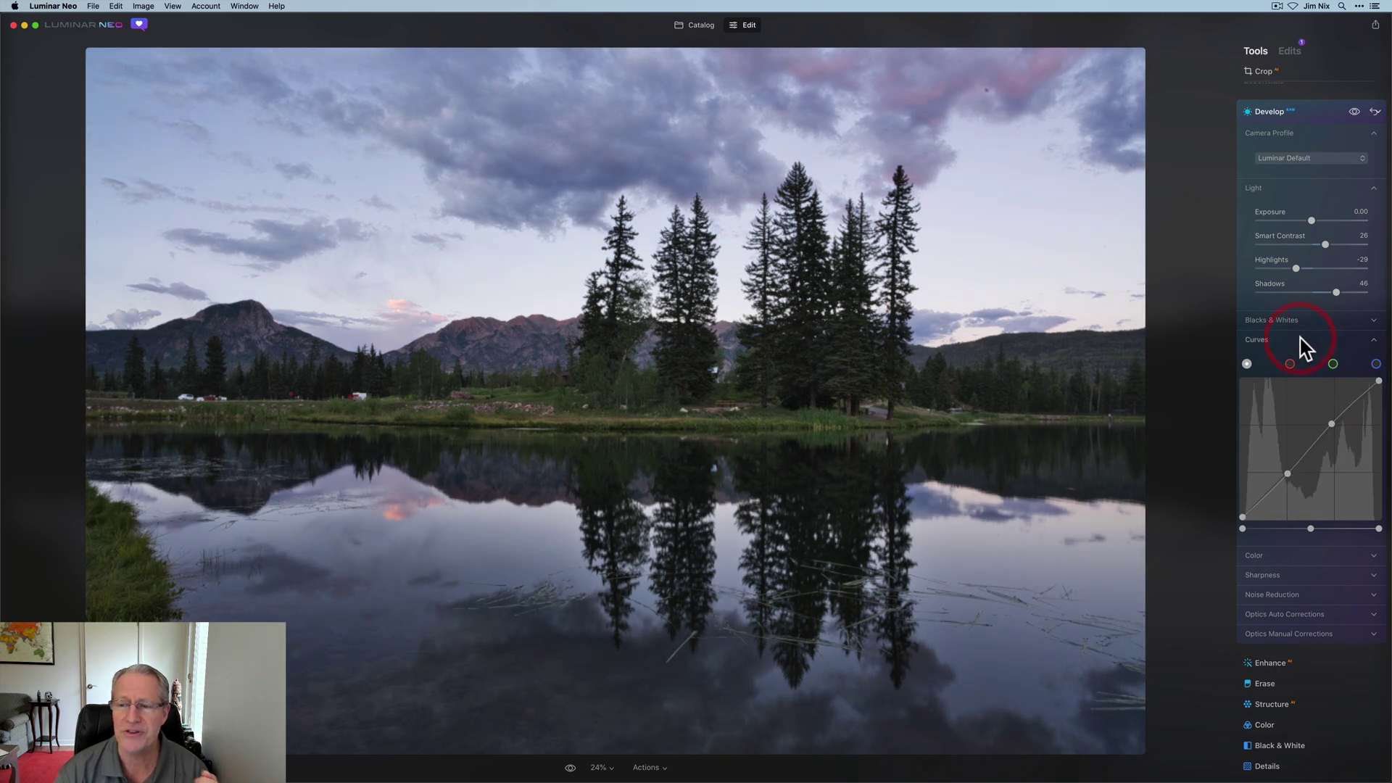
Set Develop color to Saturation 3, Vibrance 8 and Temperature 6942
click(1292, 363)
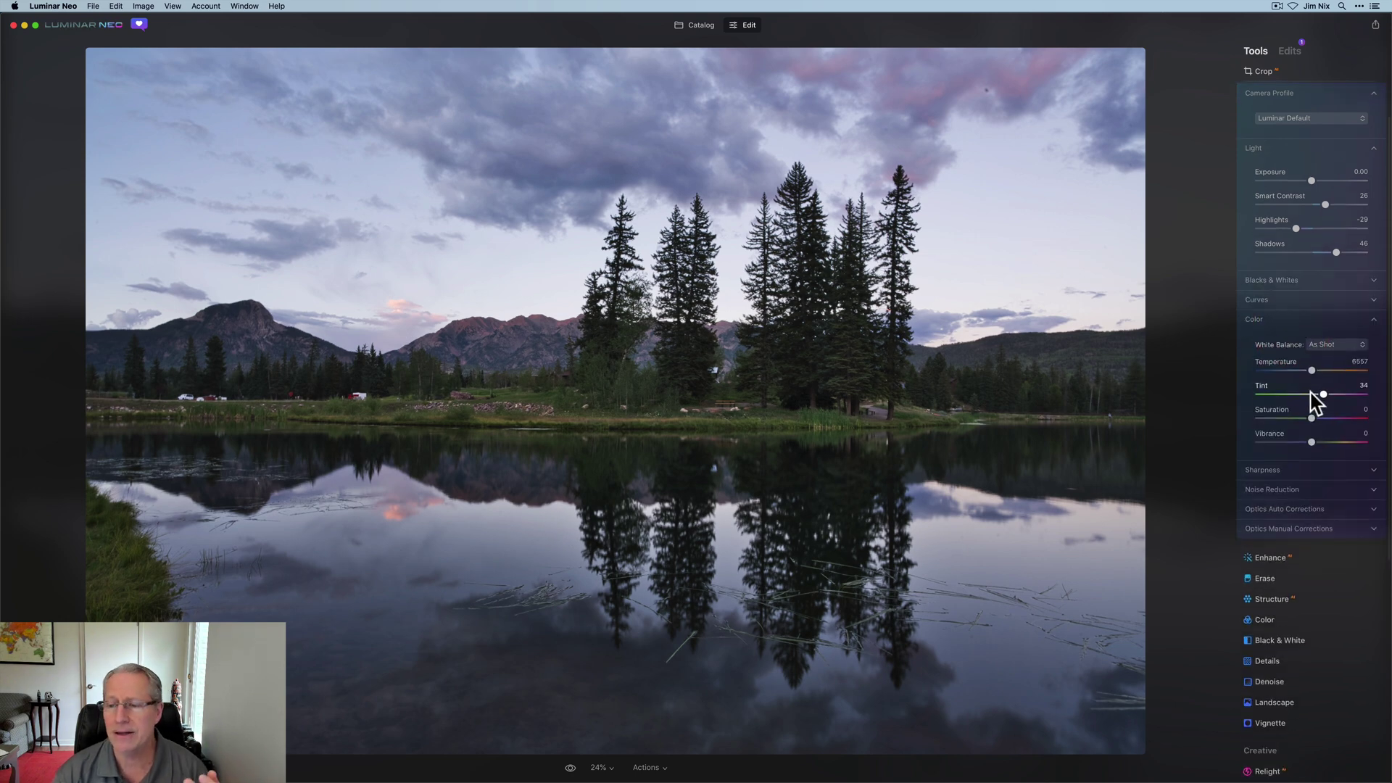
click(1311, 419)
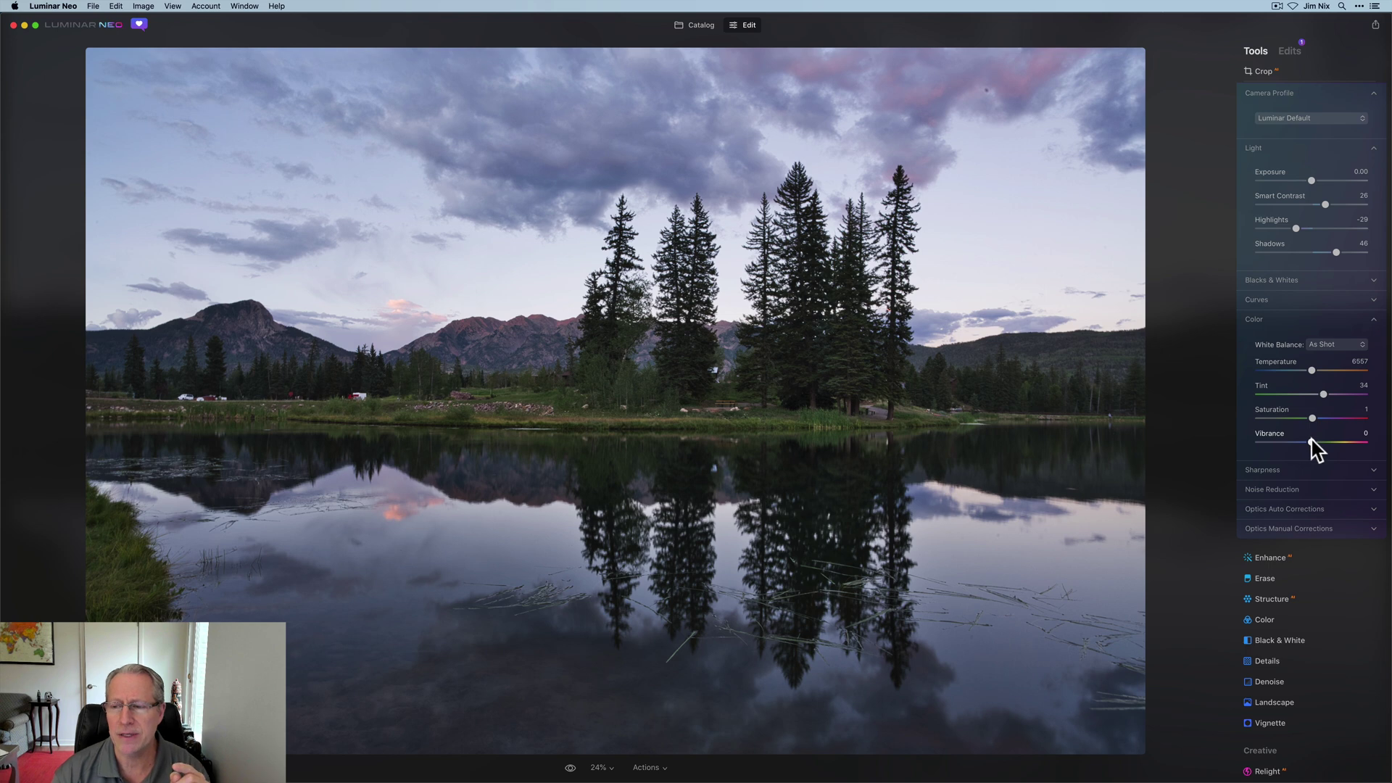
click(1315, 440)
drag(1316, 442, 1312, 422)
click(1312, 373)
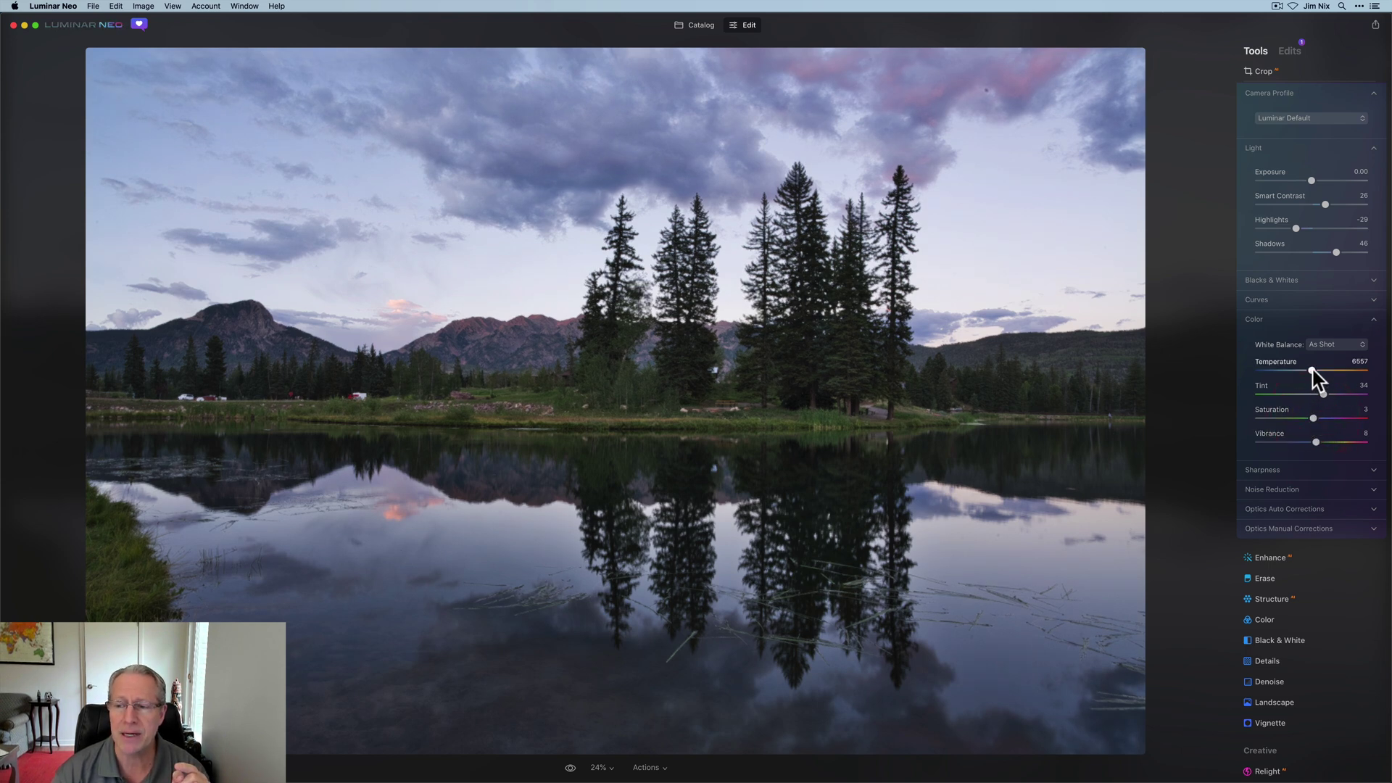
click(1313, 371)
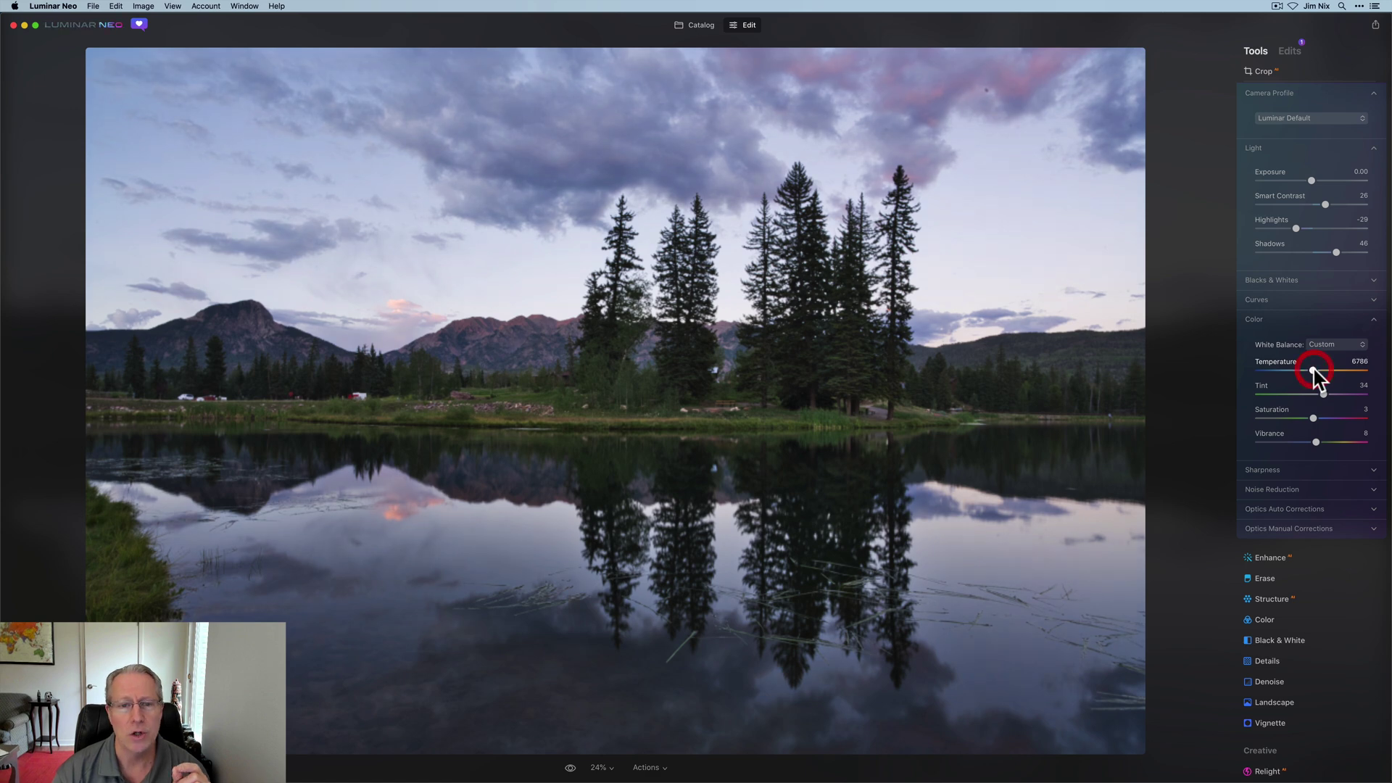
click(1324, 396)
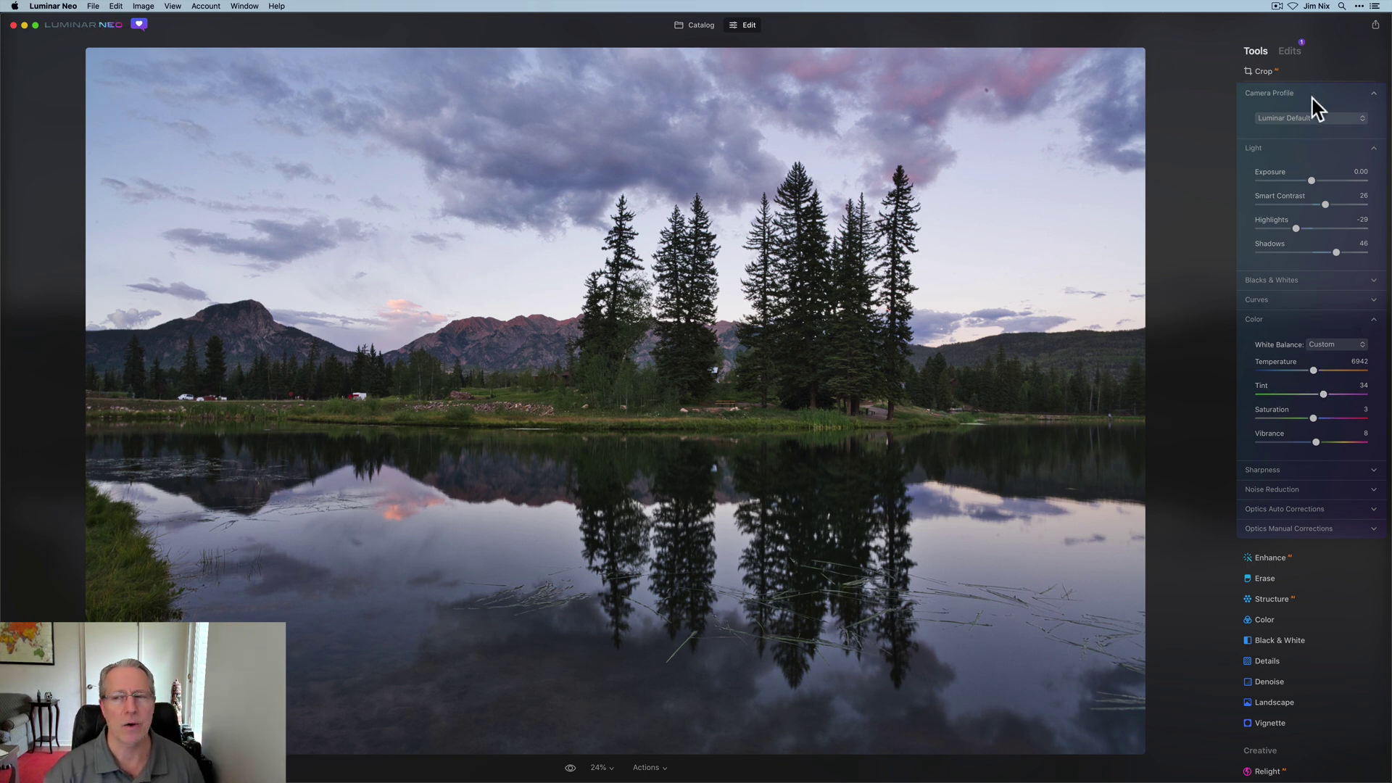
scroll(1312, 109, up, 2)
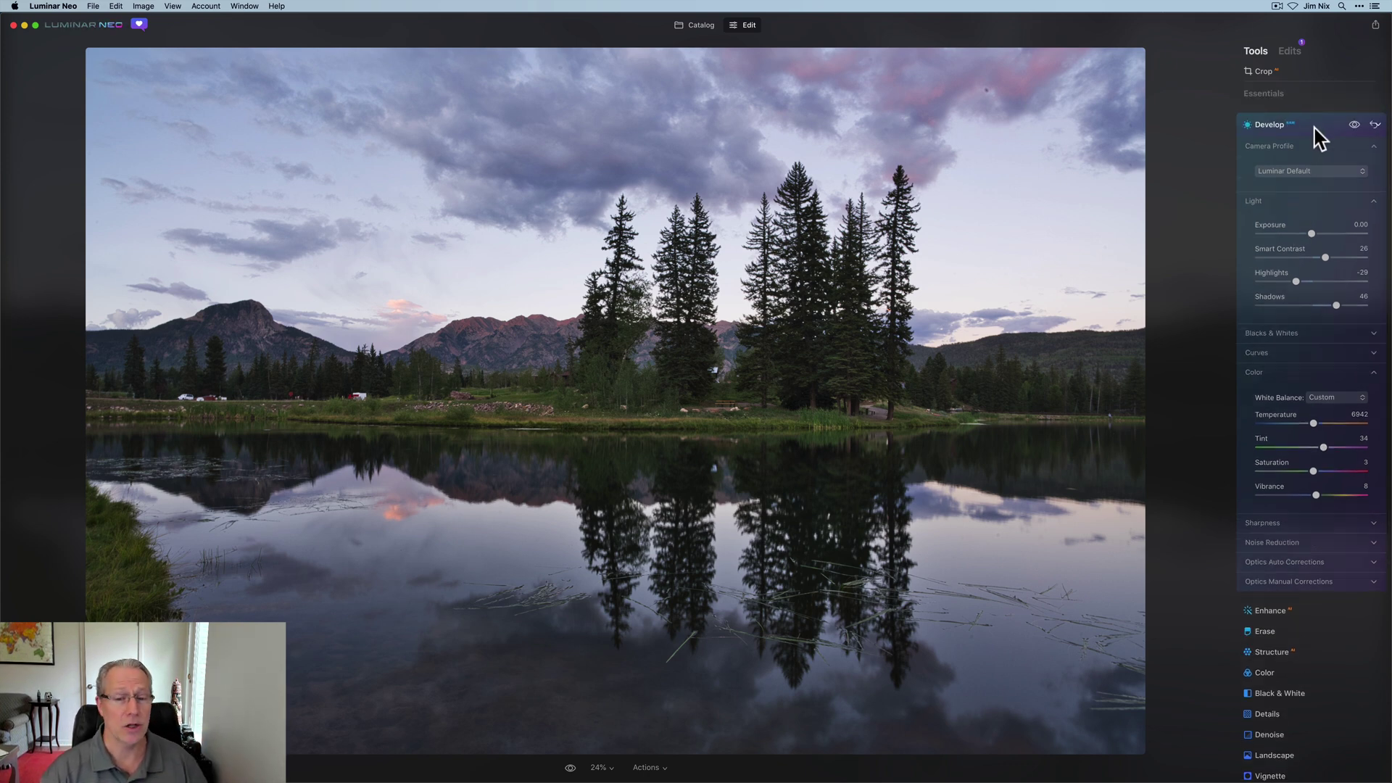
Set Relight to Brightness Near 39, Brightness Far -6 and Depth 79, compare, and collapse it
click(1313, 126)
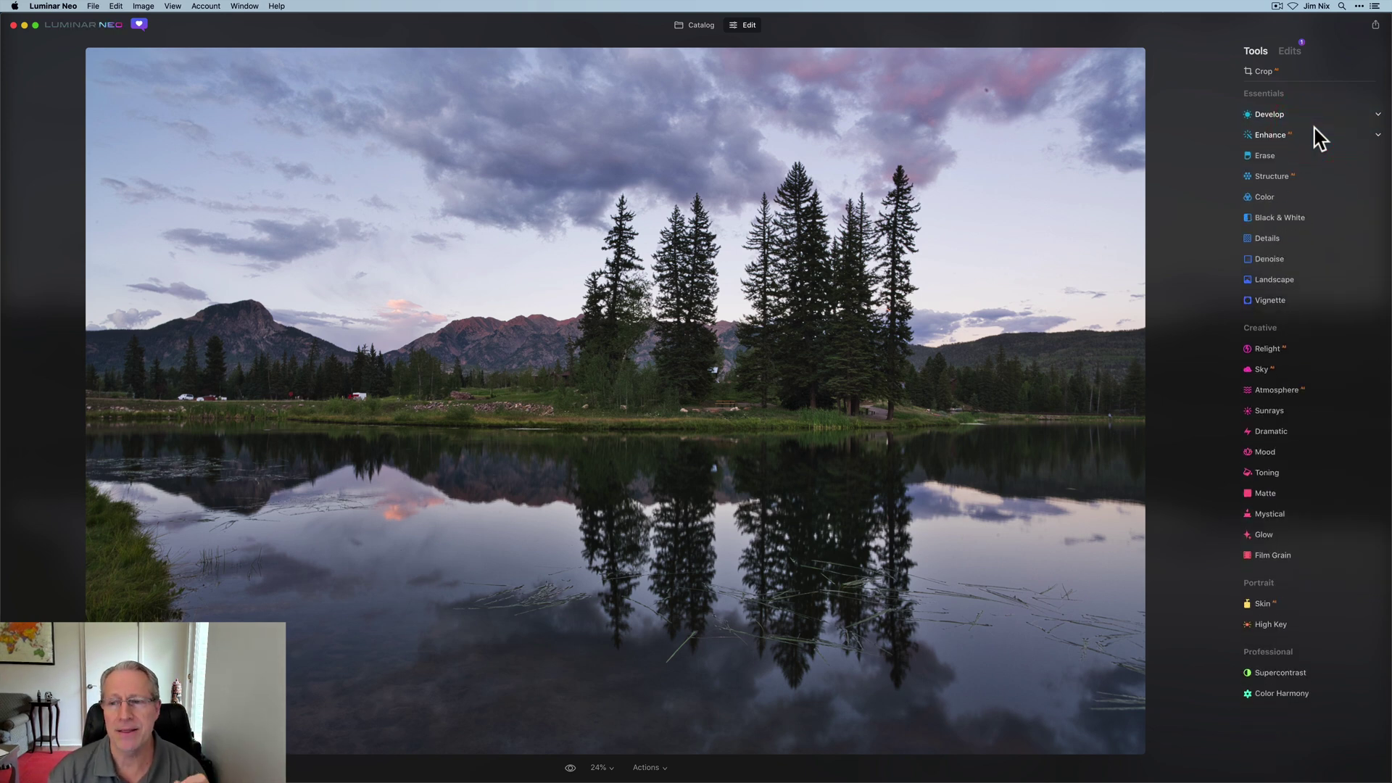
click(1275, 354)
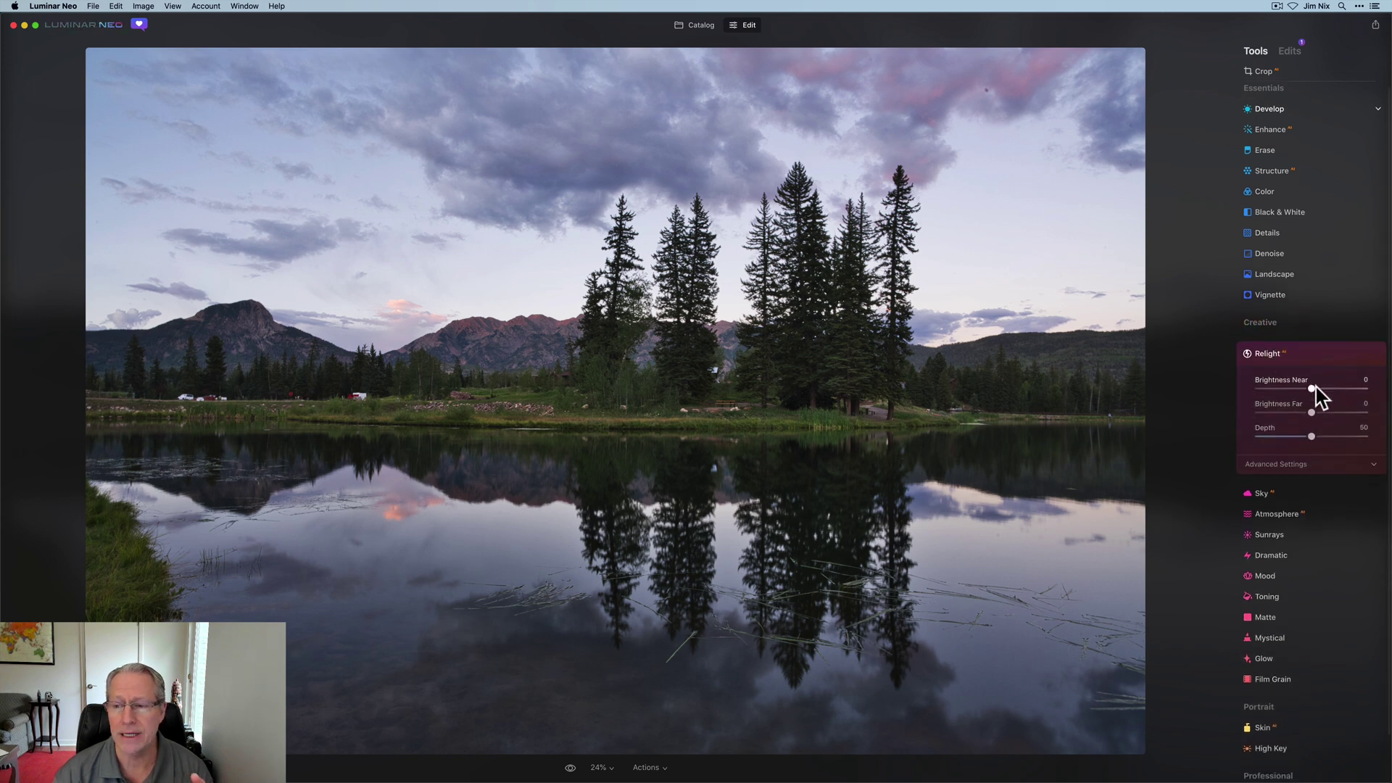
drag(1310, 388, 1334, 389)
mouse_move(1312, 436)
mouse_down()
mouse_move(1343, 437)
mouse_move(1307, 413)
mouse_up()
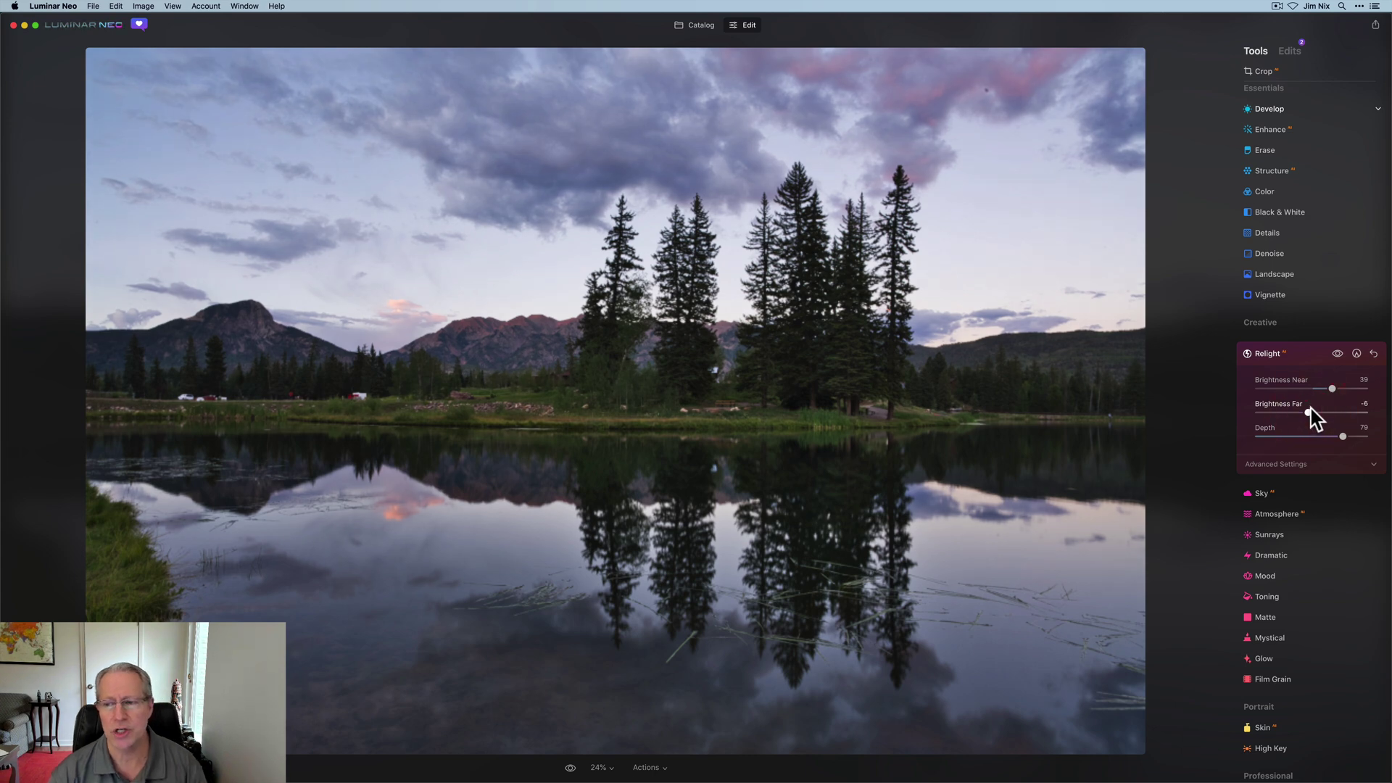
click(1338, 355)
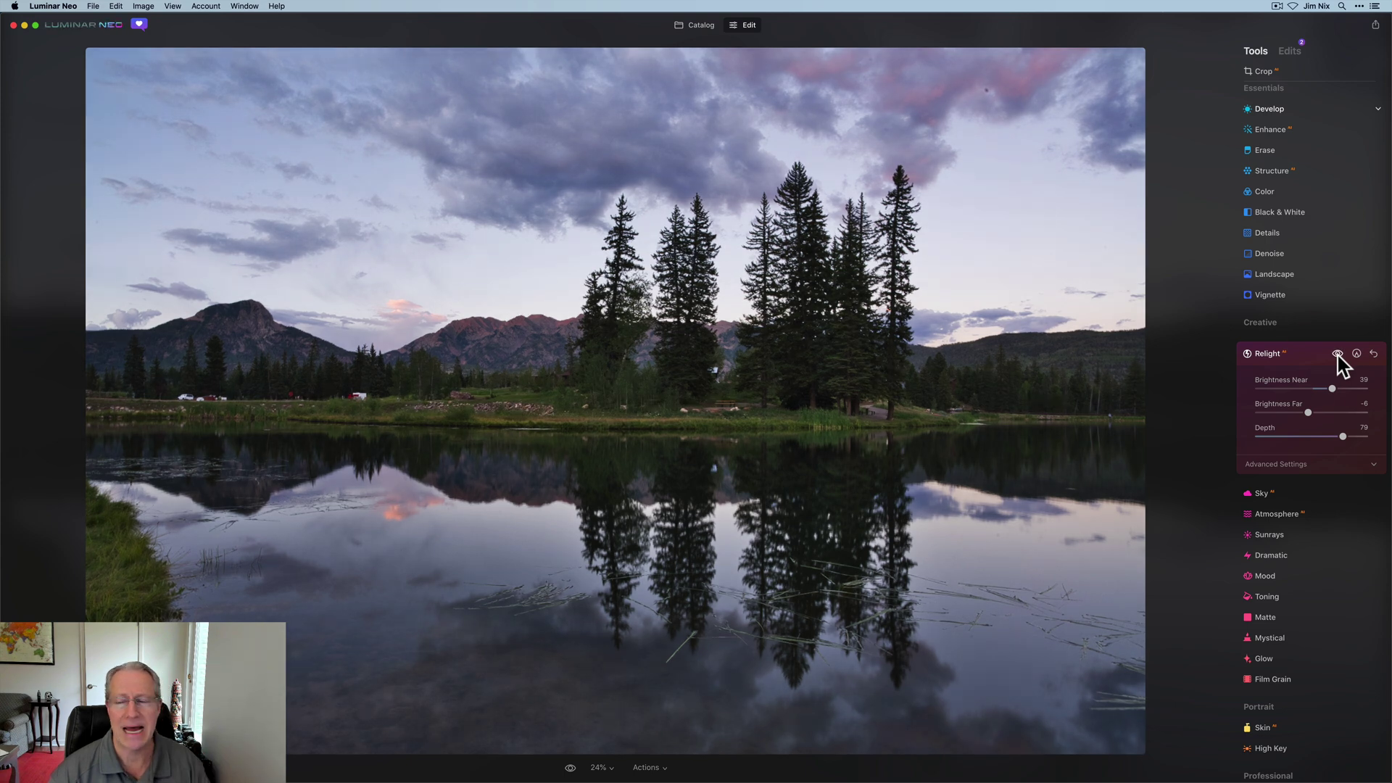
click(1304, 355)
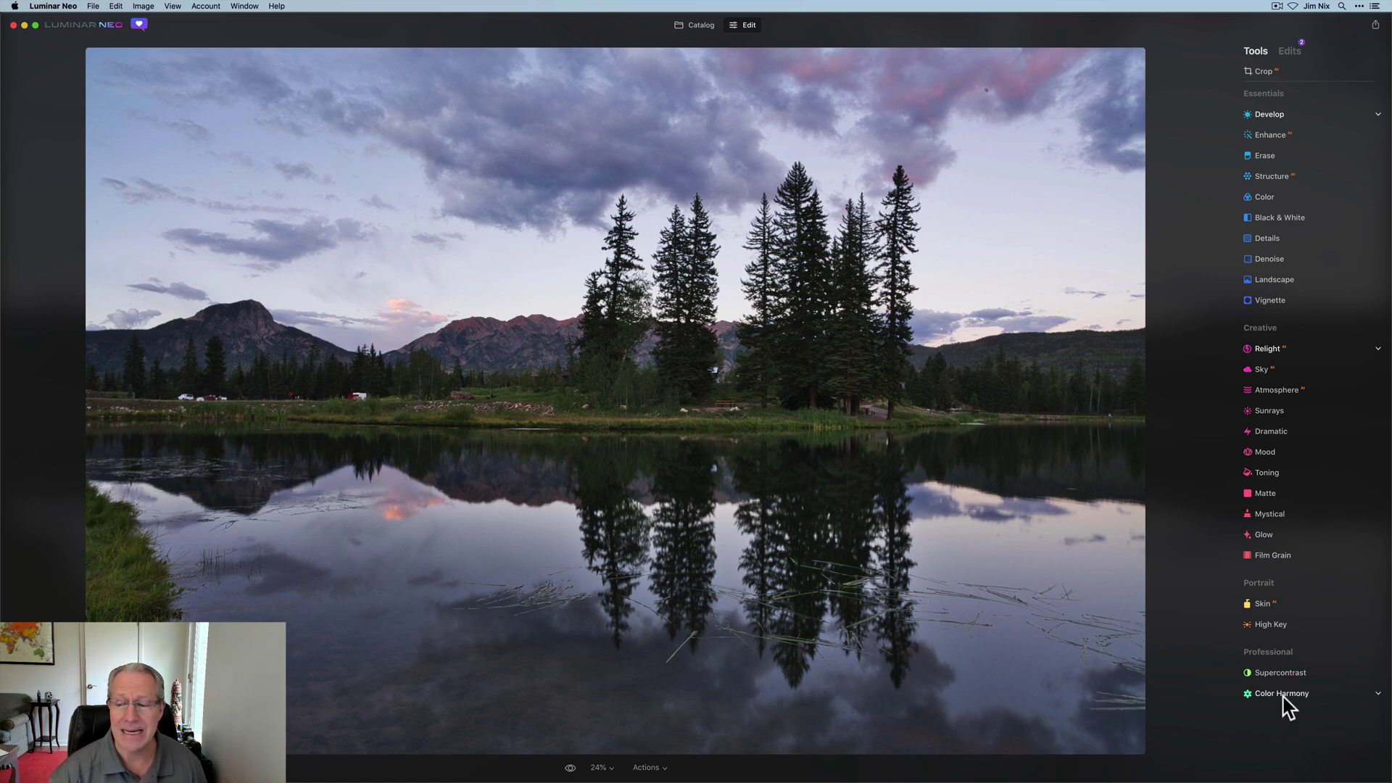
Set Supercontrast contrast to Highlights 26, Midtones 29 and Shadows 31
click(1286, 673)
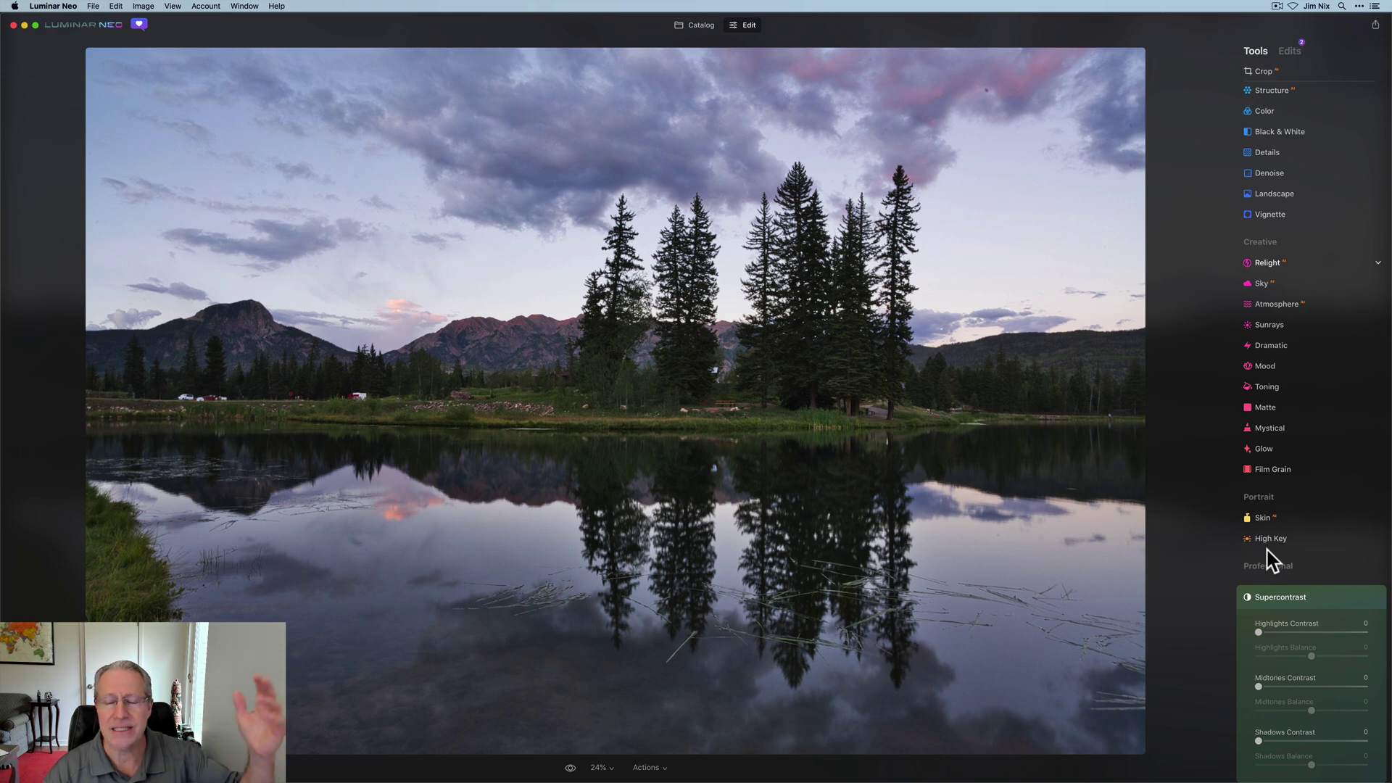
scroll(1270, 562, down, 2)
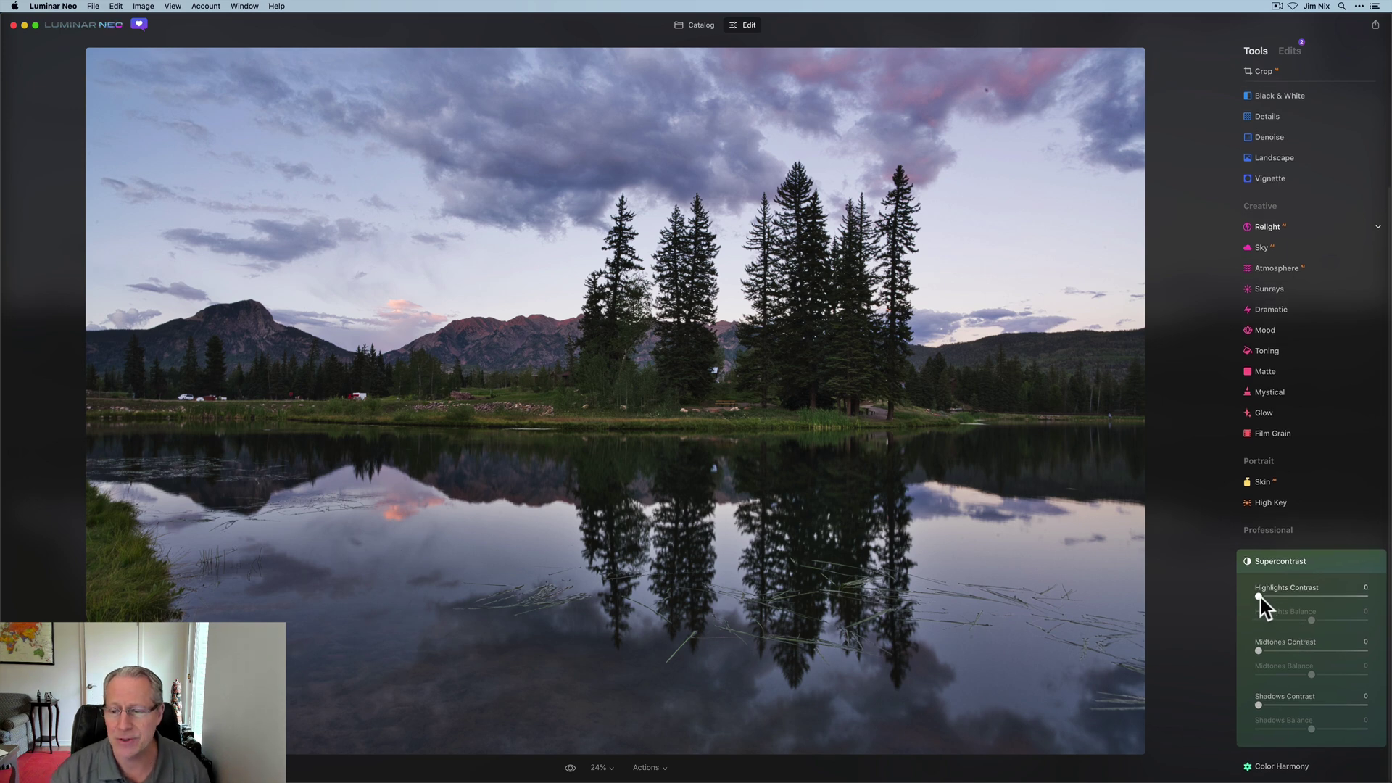
drag(1259, 596, 1288, 596)
drag(1259, 652, 1291, 653)
click(1282, 715)
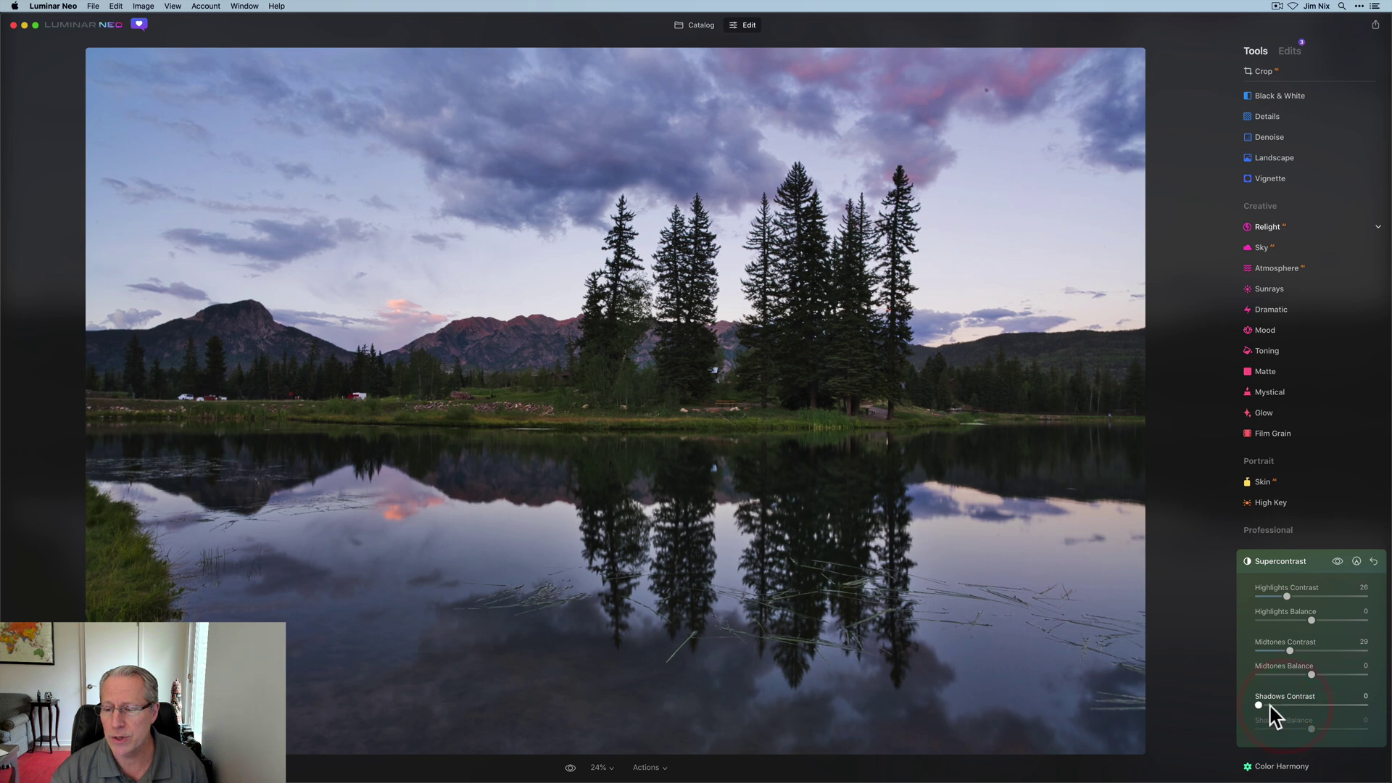
drag(1269, 706, 1292, 706)
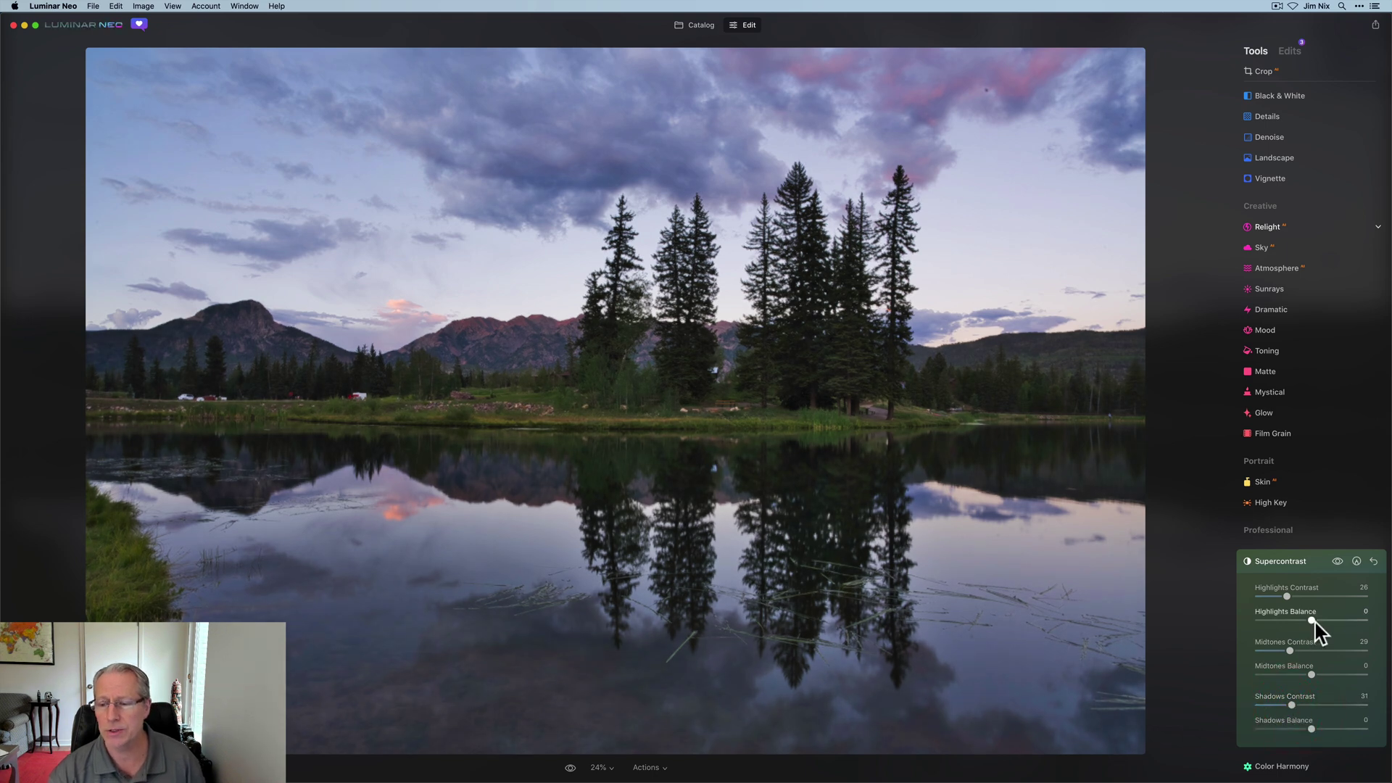
Set Supercontrast balance to Highlights -26, Midtones -19, Shadows -38, then compare before/after
mouse_move(1311, 621)
mouse_down()
mouse_move(1282, 624)
mouse_move(1298, 621)
mouse_up()
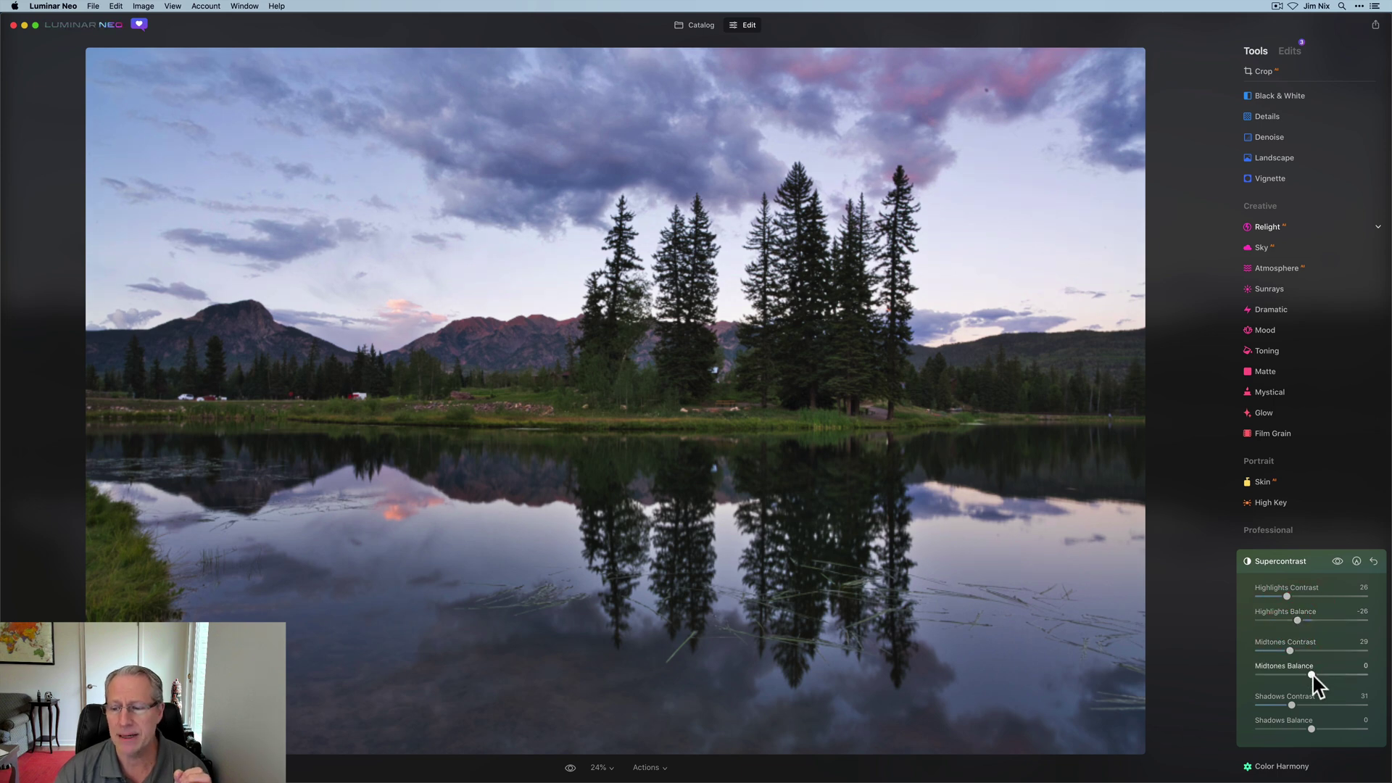
mouse_move(1313, 676)
mouse_down()
mouse_move(1286, 673)
mouse_move(1328, 674)
mouse_move(1300, 676)
mouse_up()
drag(1309, 728, 1290, 727)
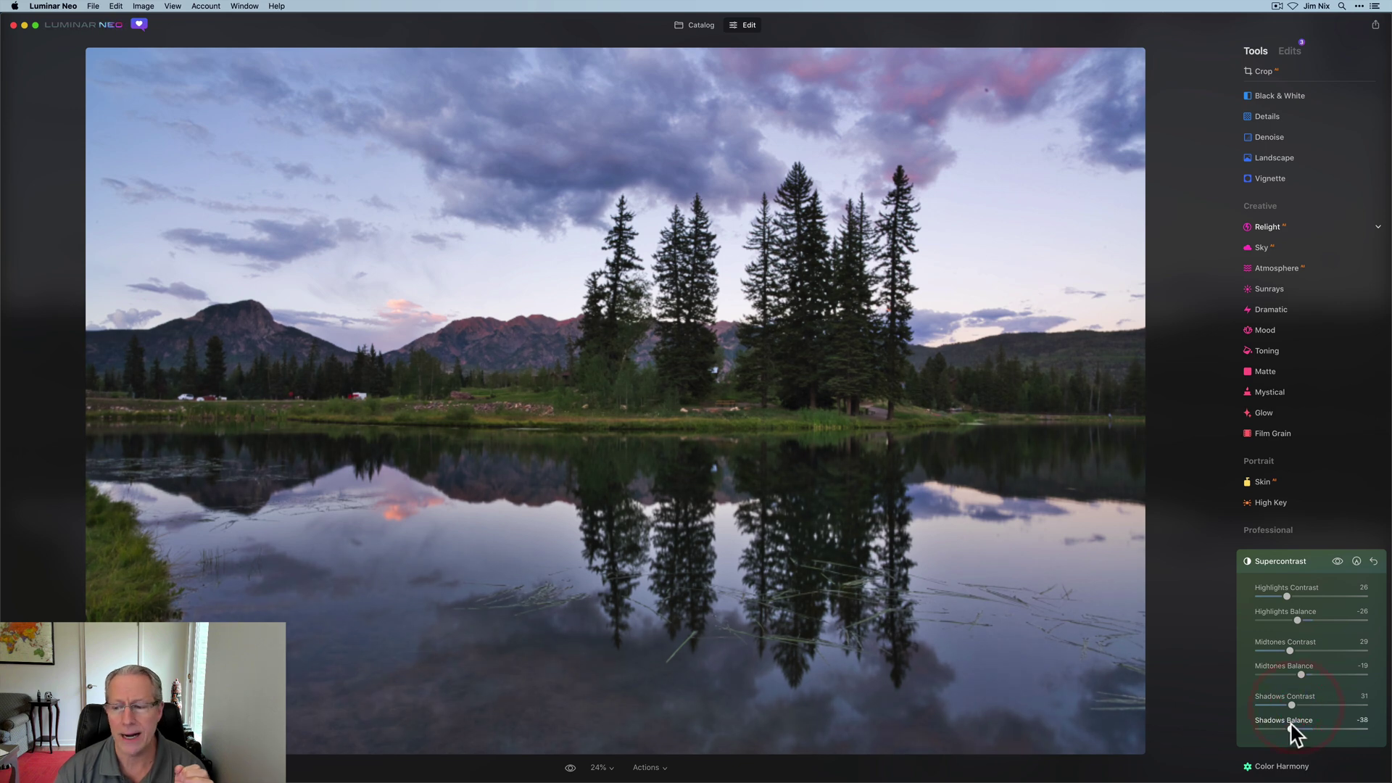
click(1337, 562)
click(1337, 561)
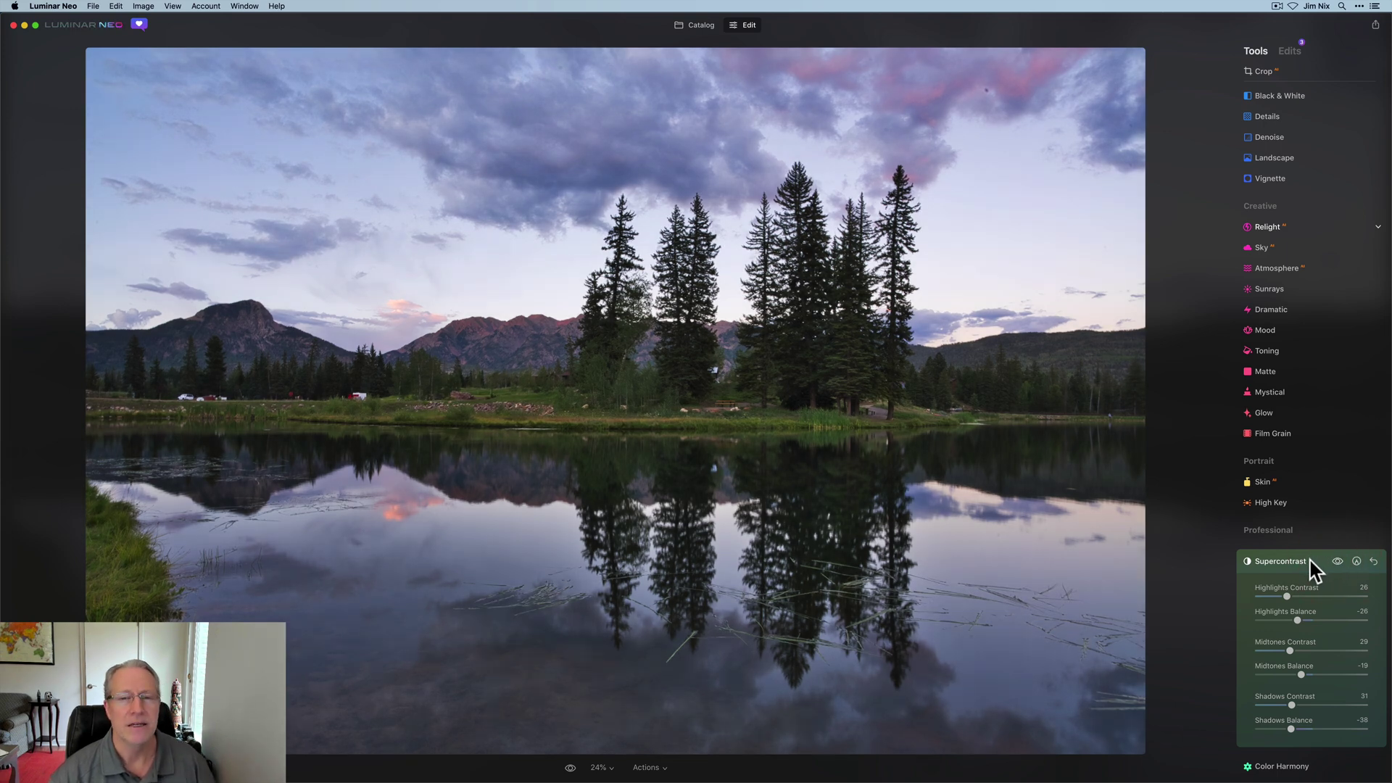
click(1309, 559)
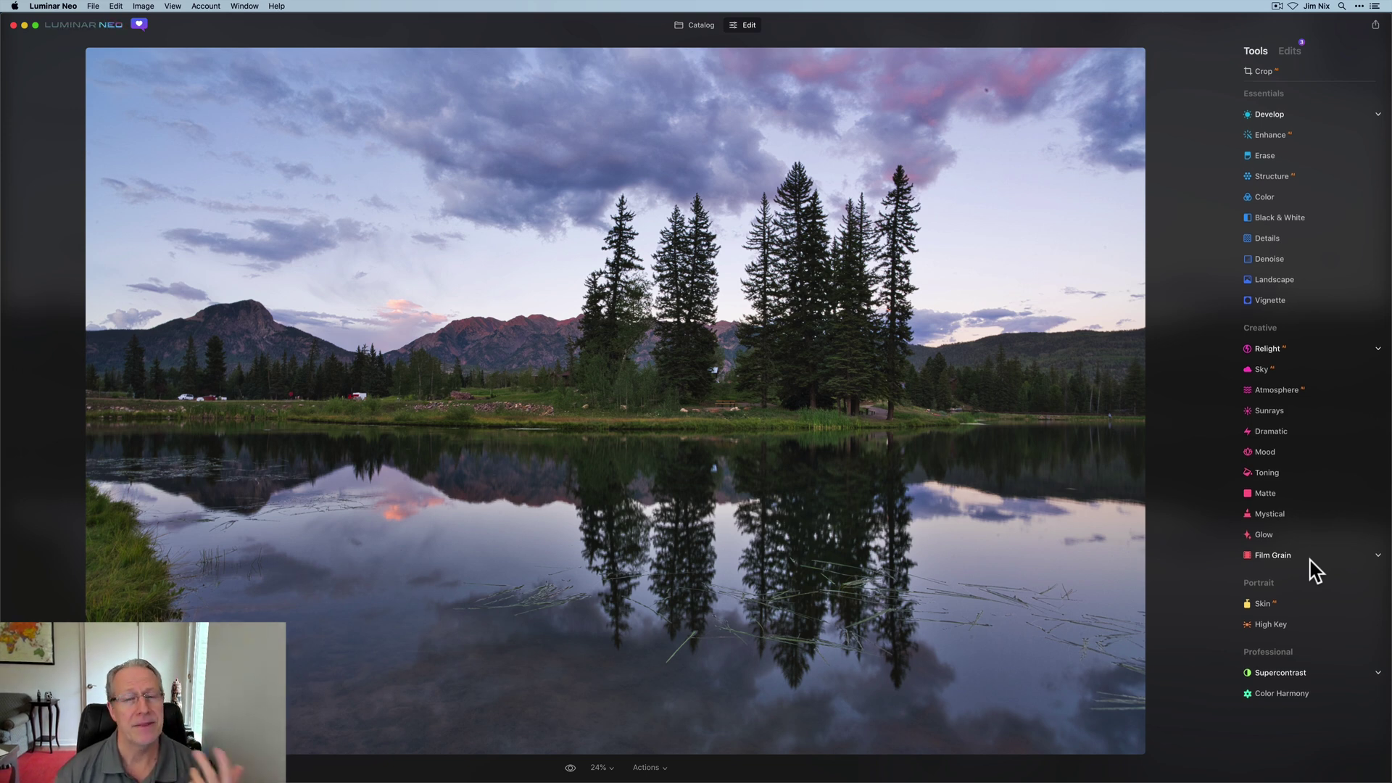
Test higher Accent AI values, compare with and without Enhance, and settle Accent at 24
click(1270, 137)
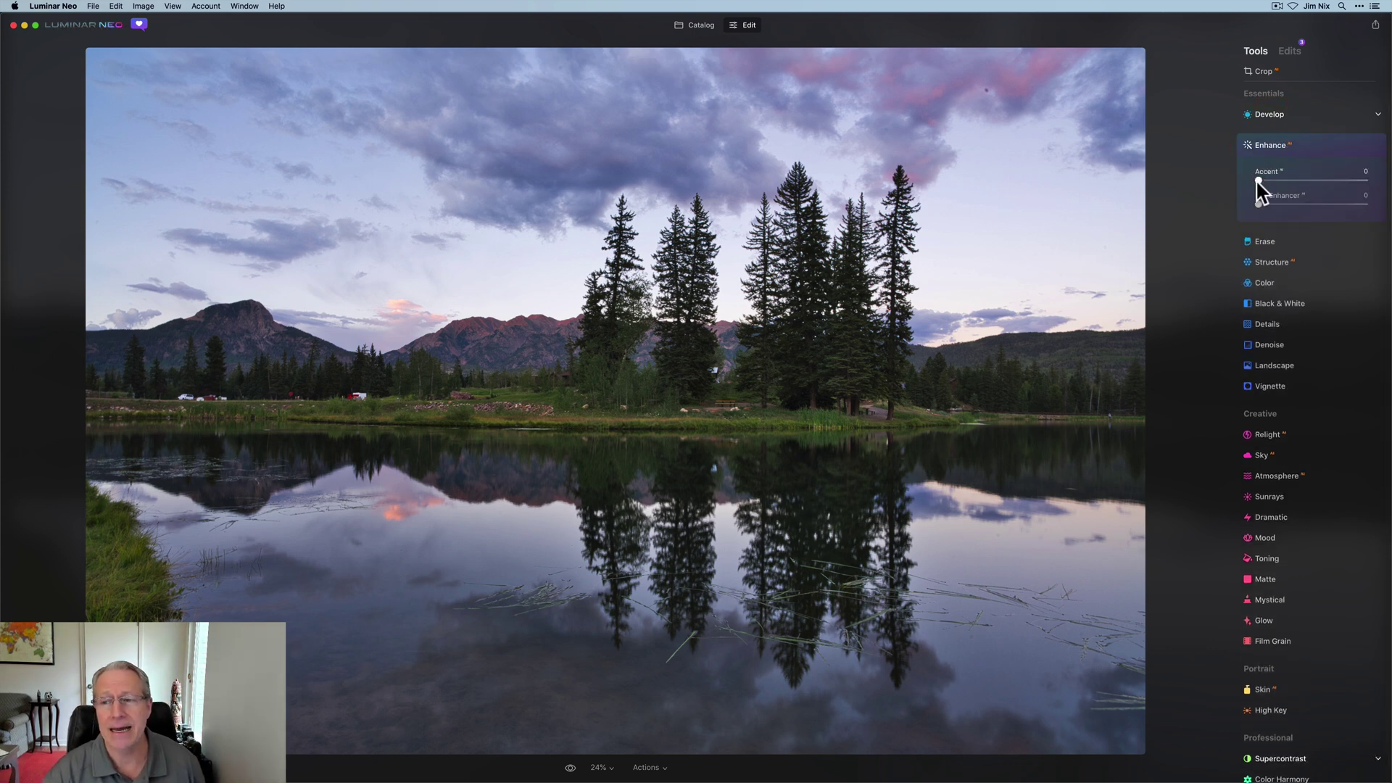
drag(1258, 180, 1289, 182)
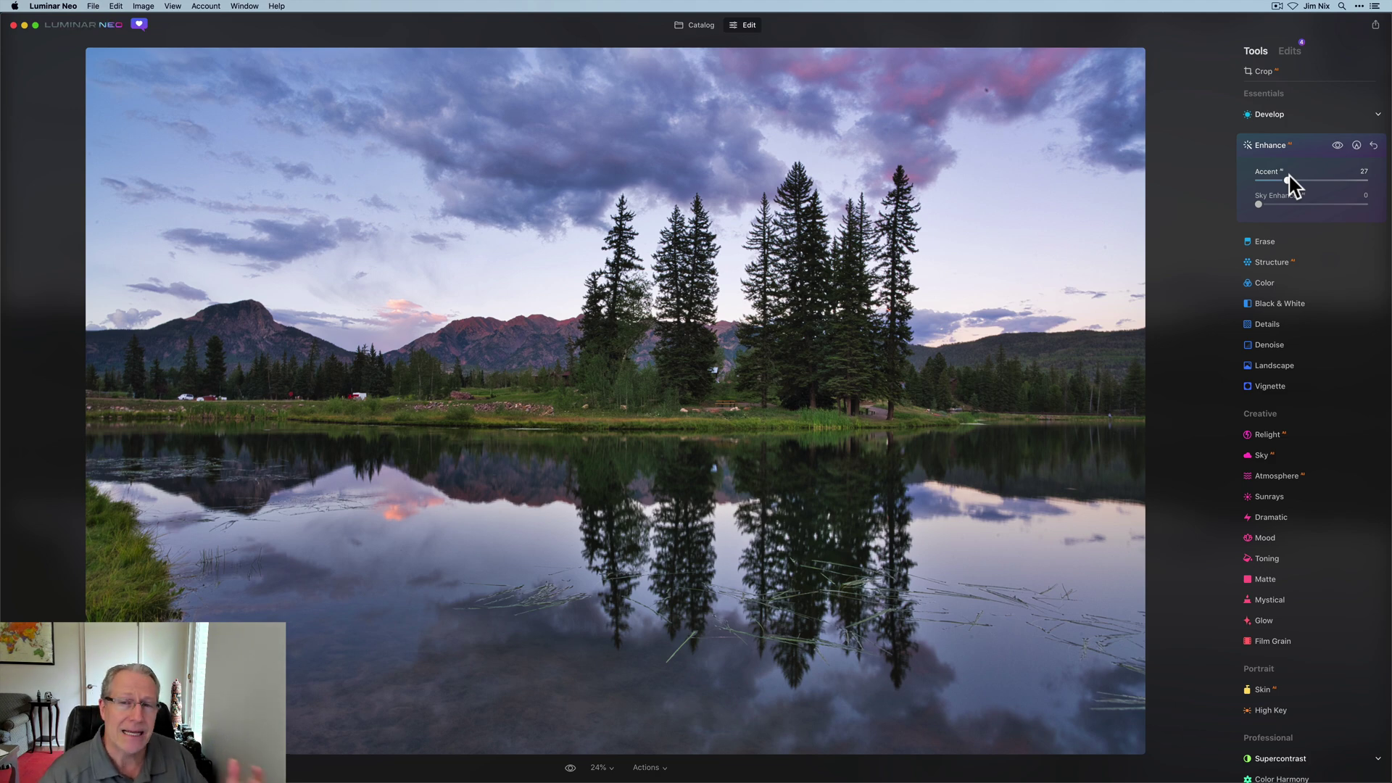
drag(1290, 179, 1363, 181)
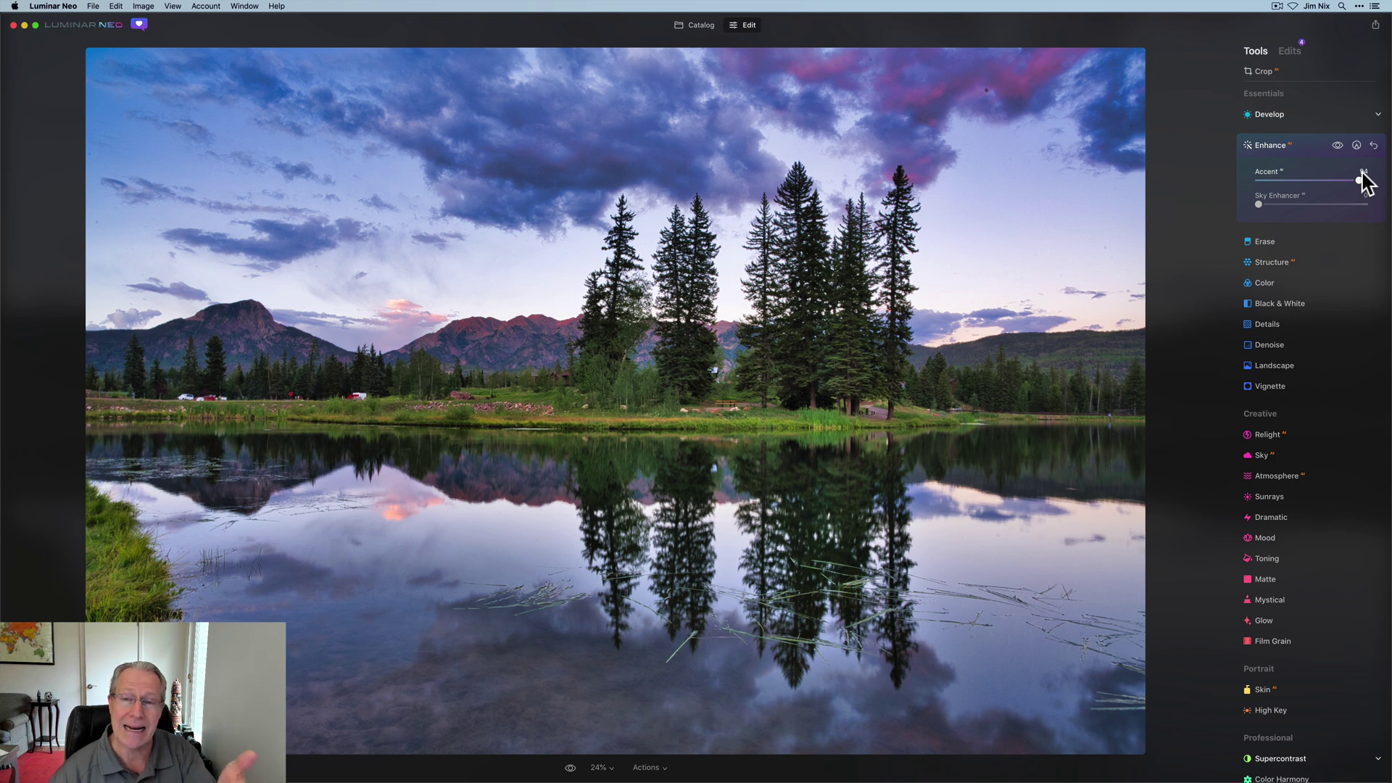
drag(1364, 181, 1290, 181)
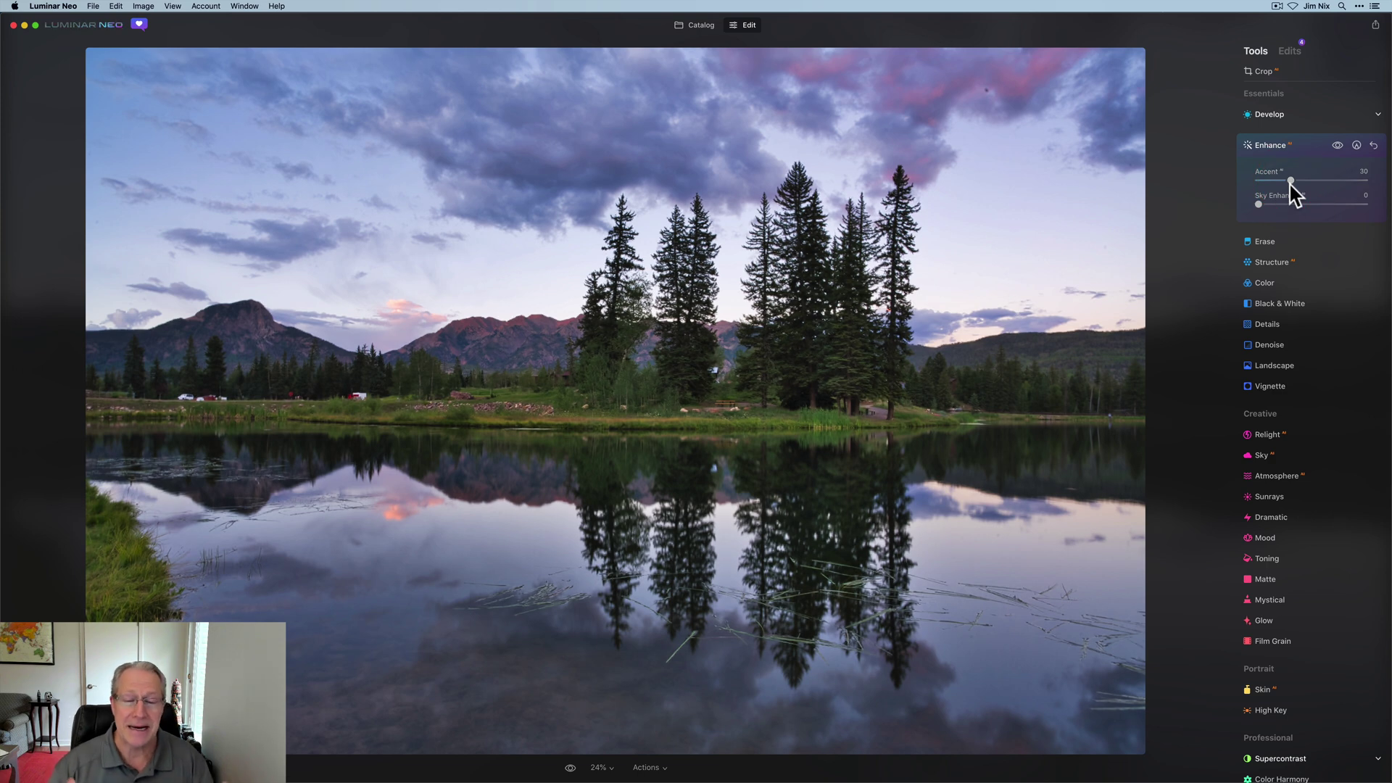
click(1337, 145)
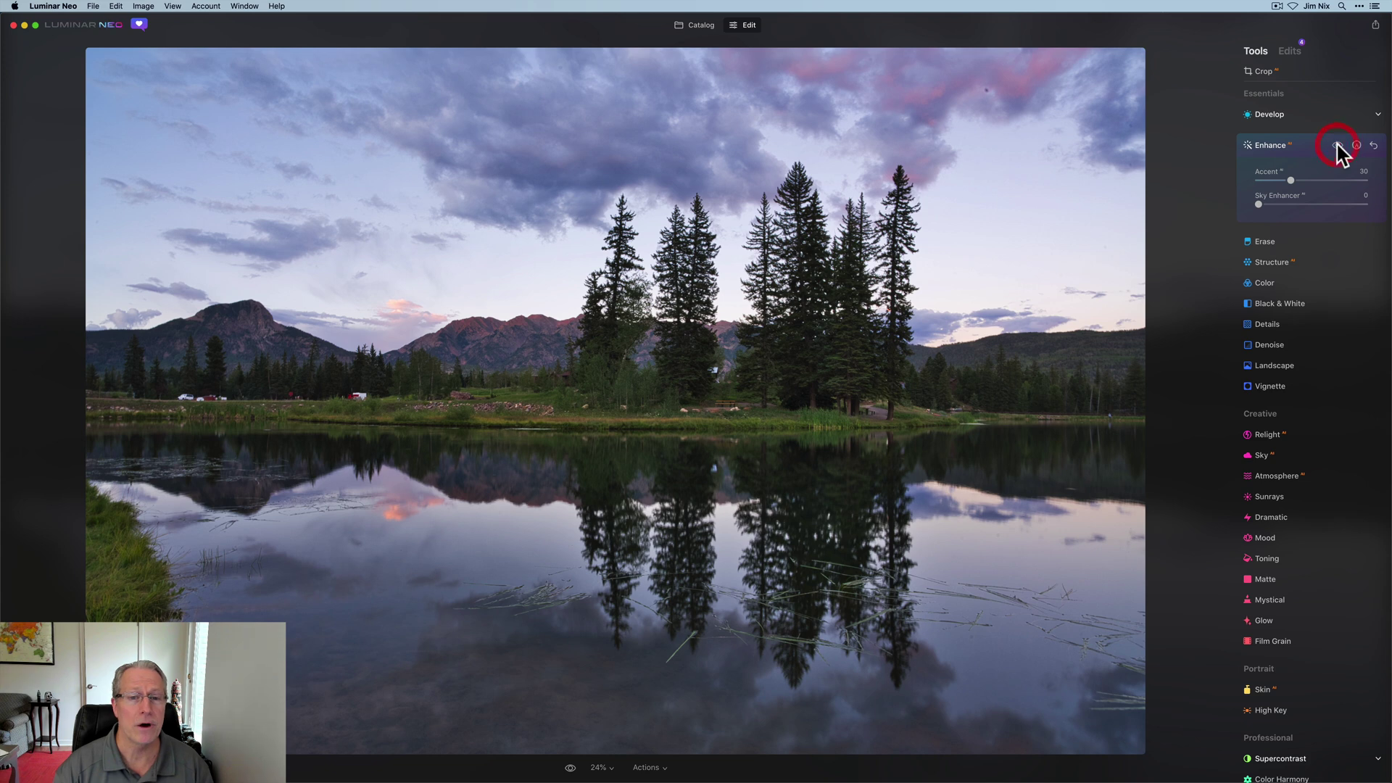
click(1337, 145)
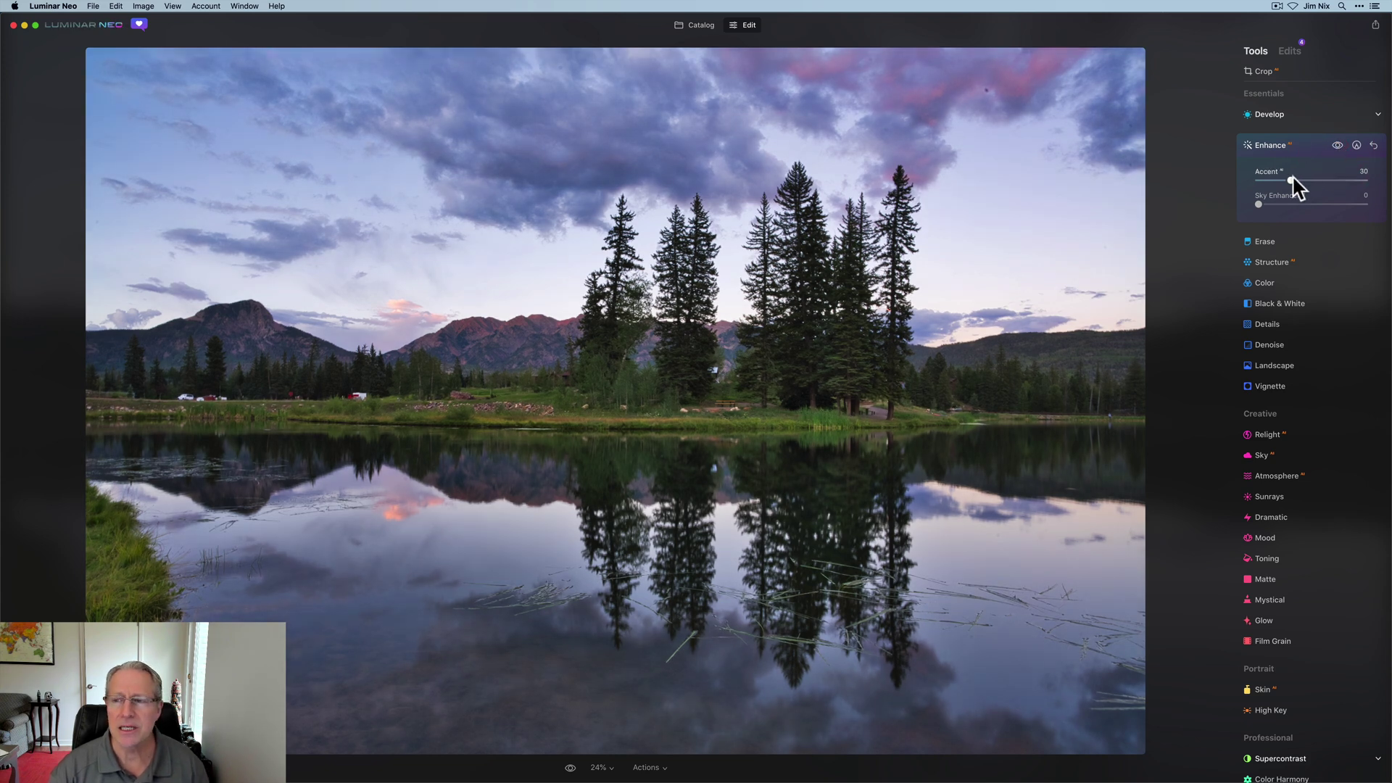
drag(1290, 181, 1282, 181)
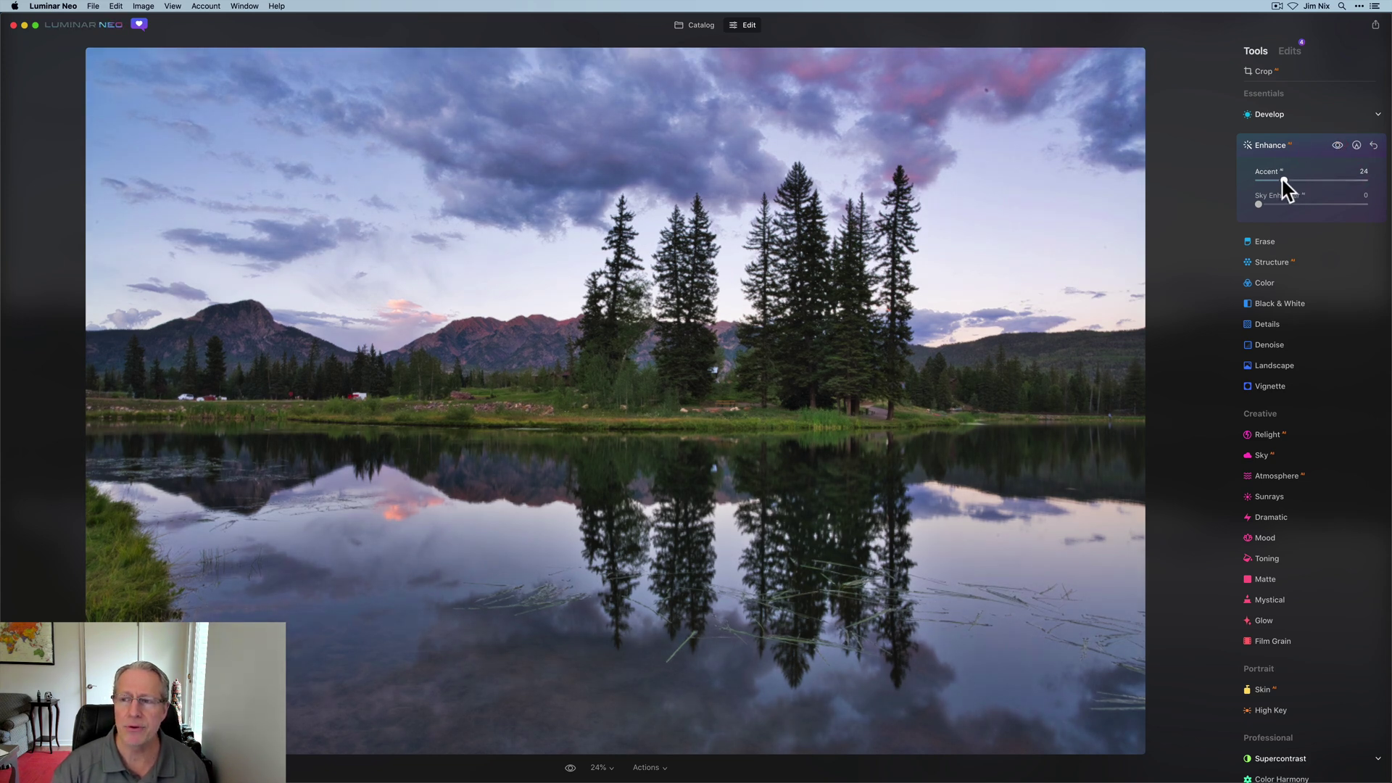
click(1309, 150)
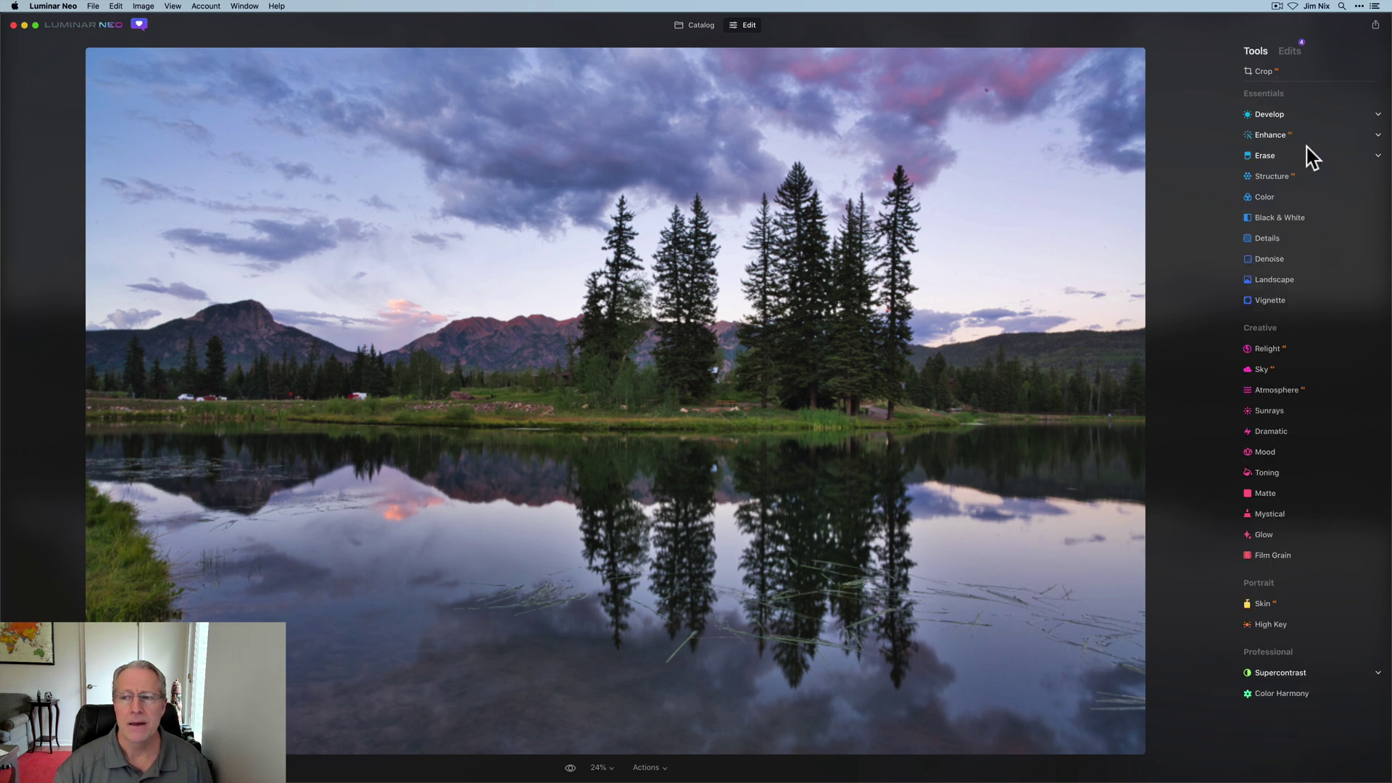